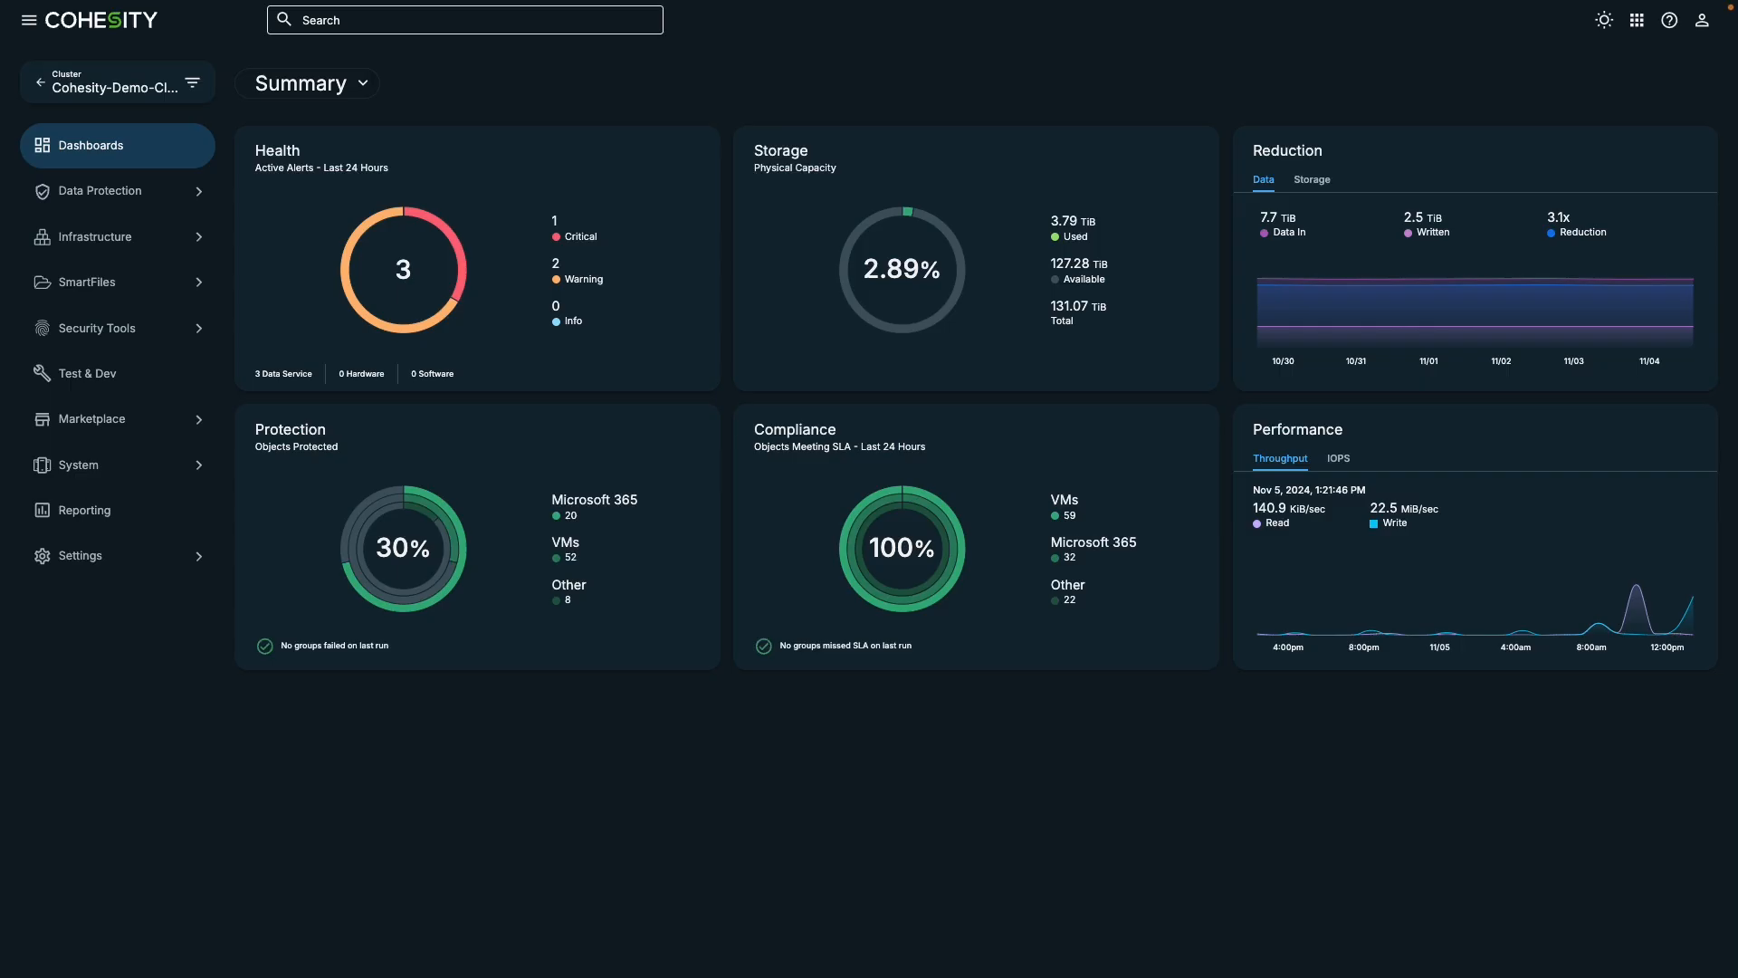
# - Look through the list of available clusters and stay on Cohesity-Demo-Cluster
pyautogui.click(193, 86)
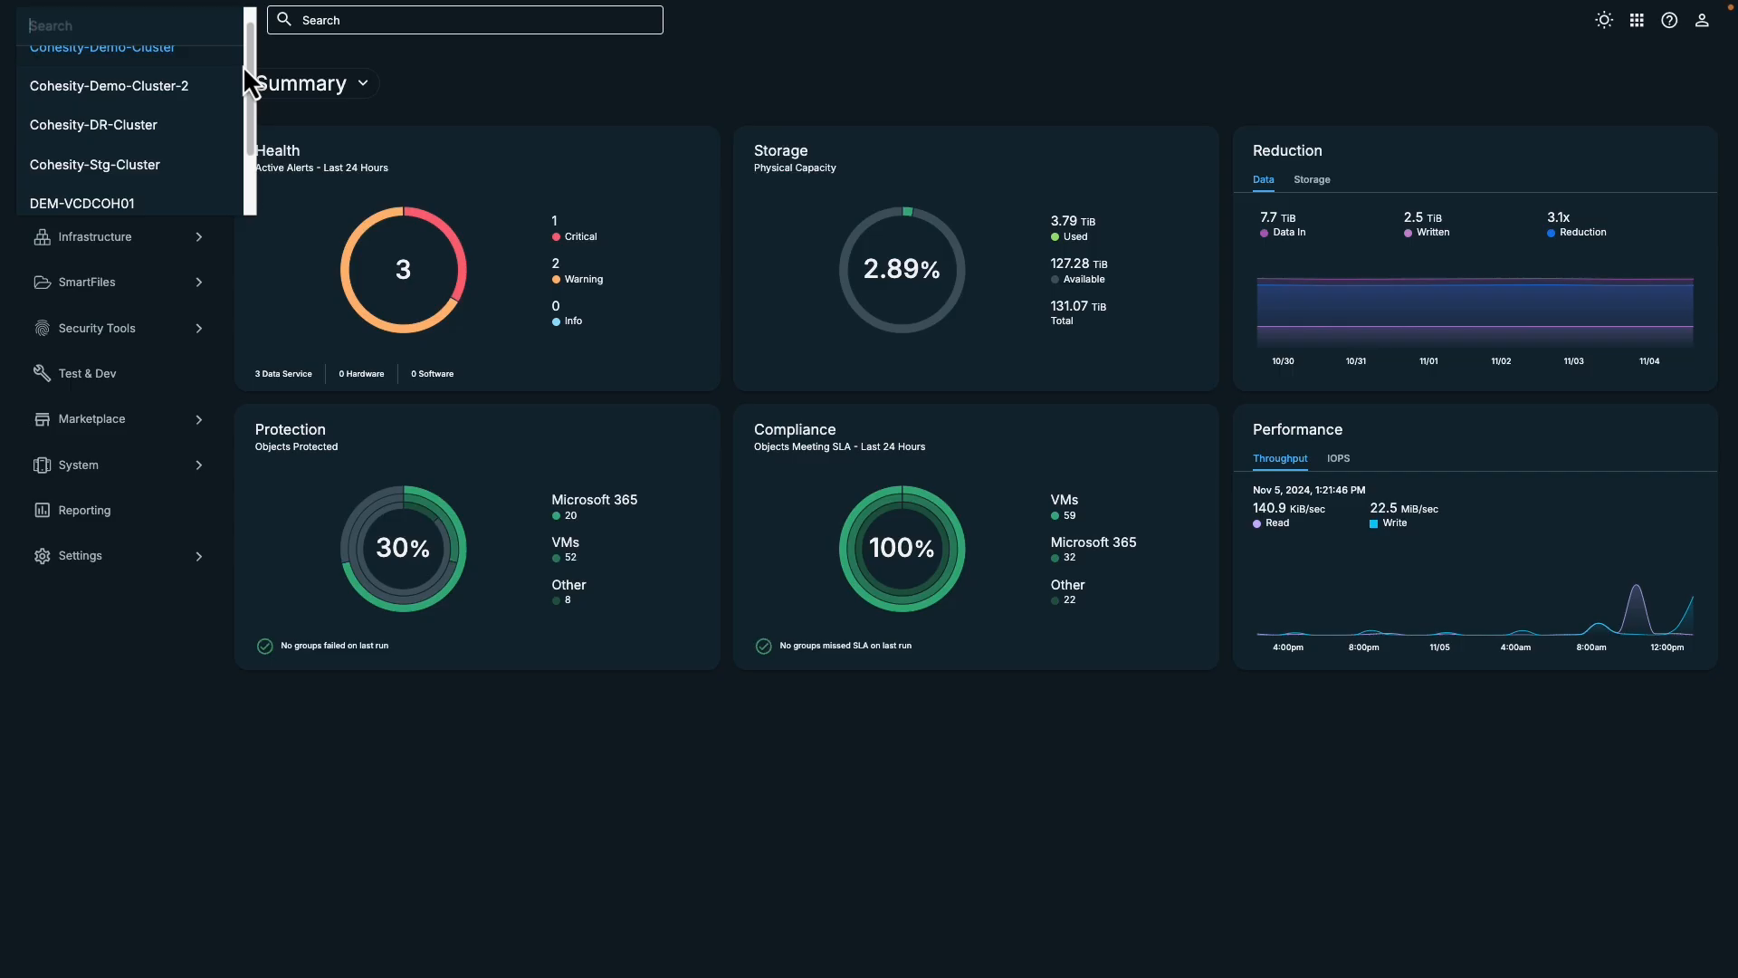
pyautogui.scroll(1, 244, 72)
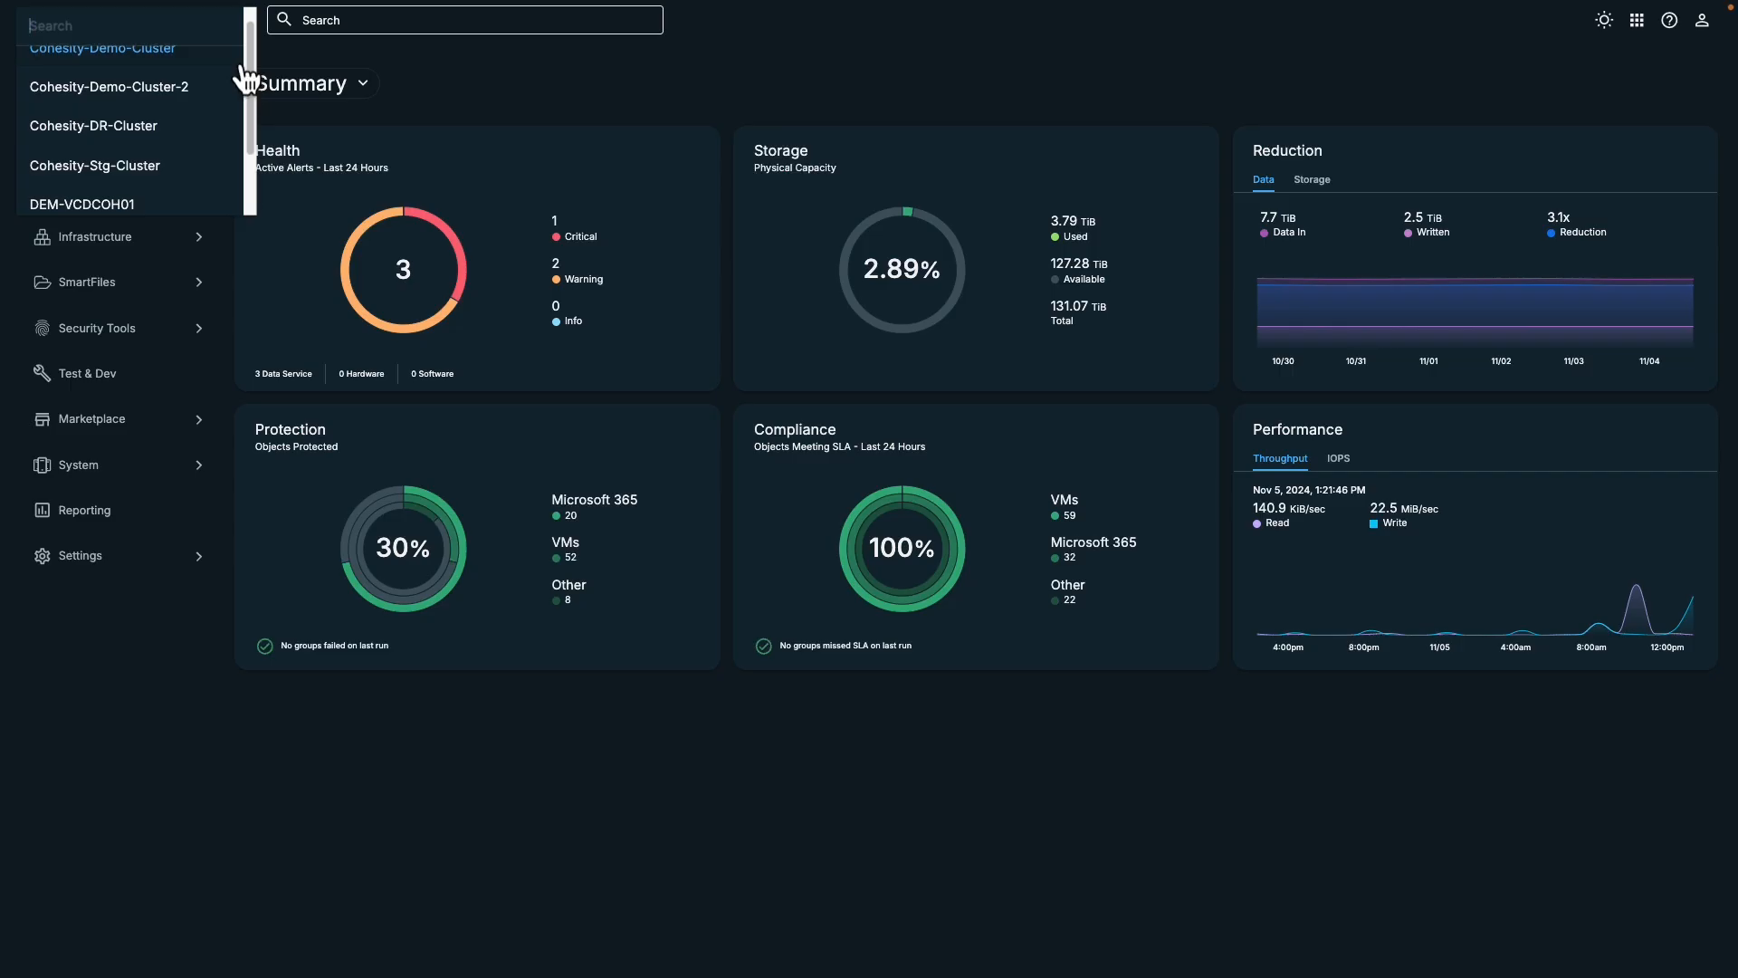
pyautogui.click(239, 76)
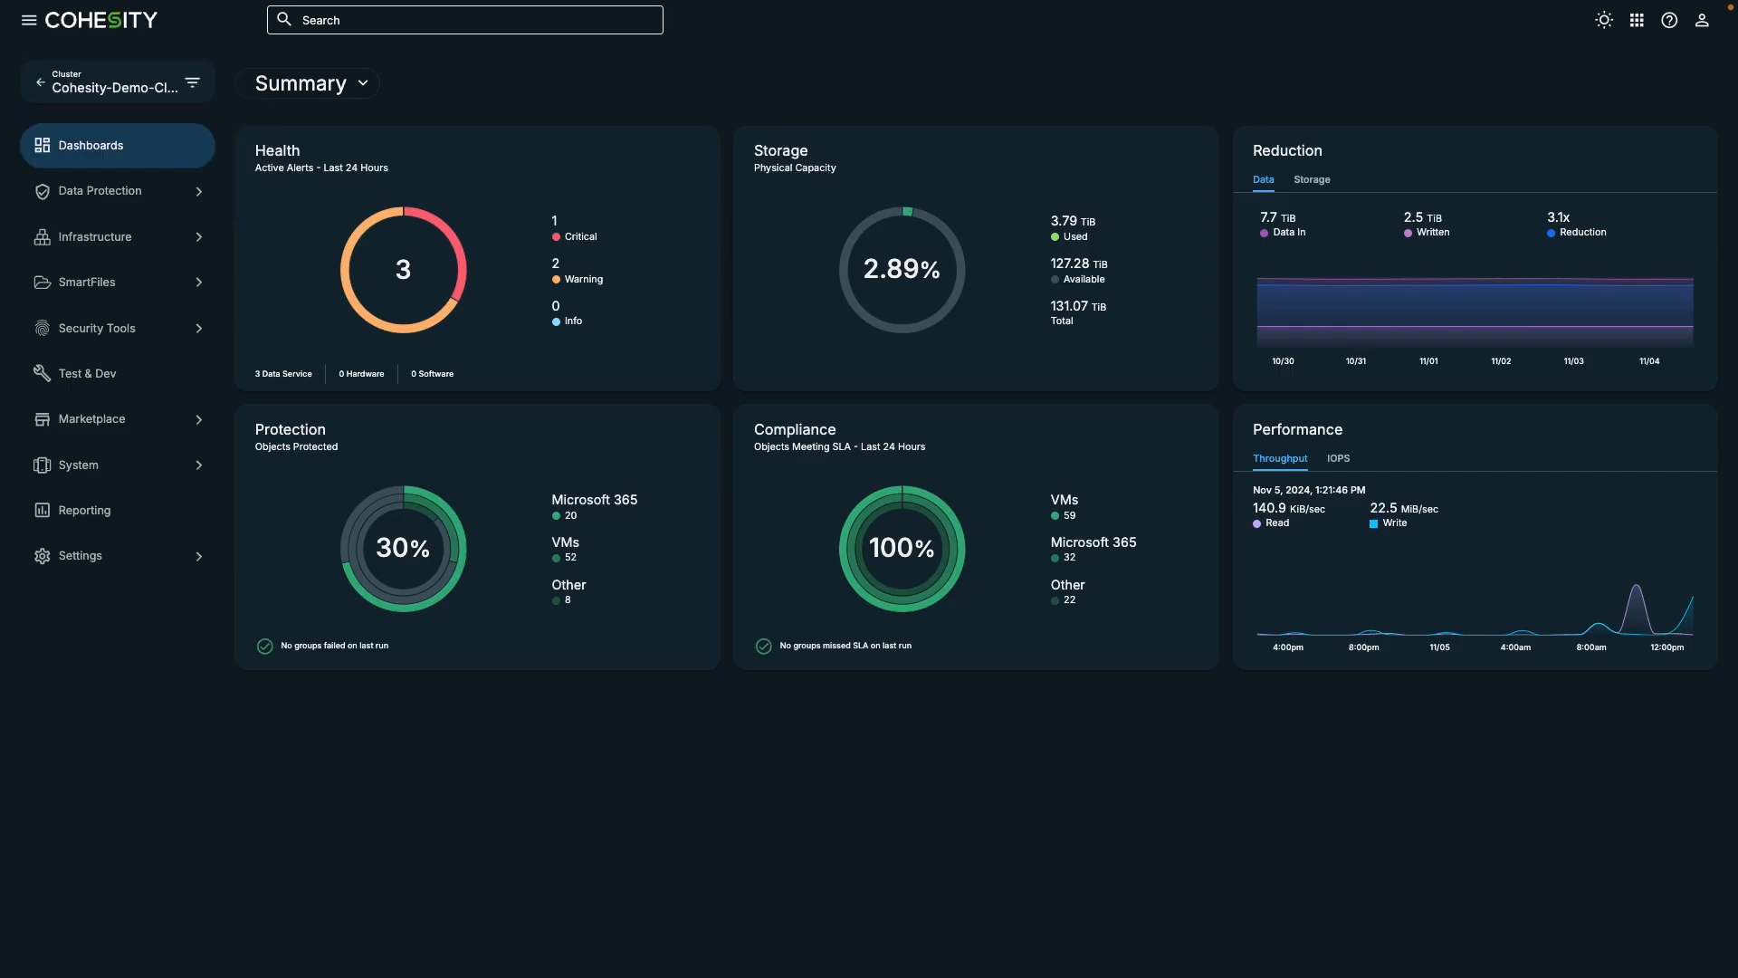
# - Open the list of external targets in the cluster's infrastructure section
pyautogui.click(164, 256)
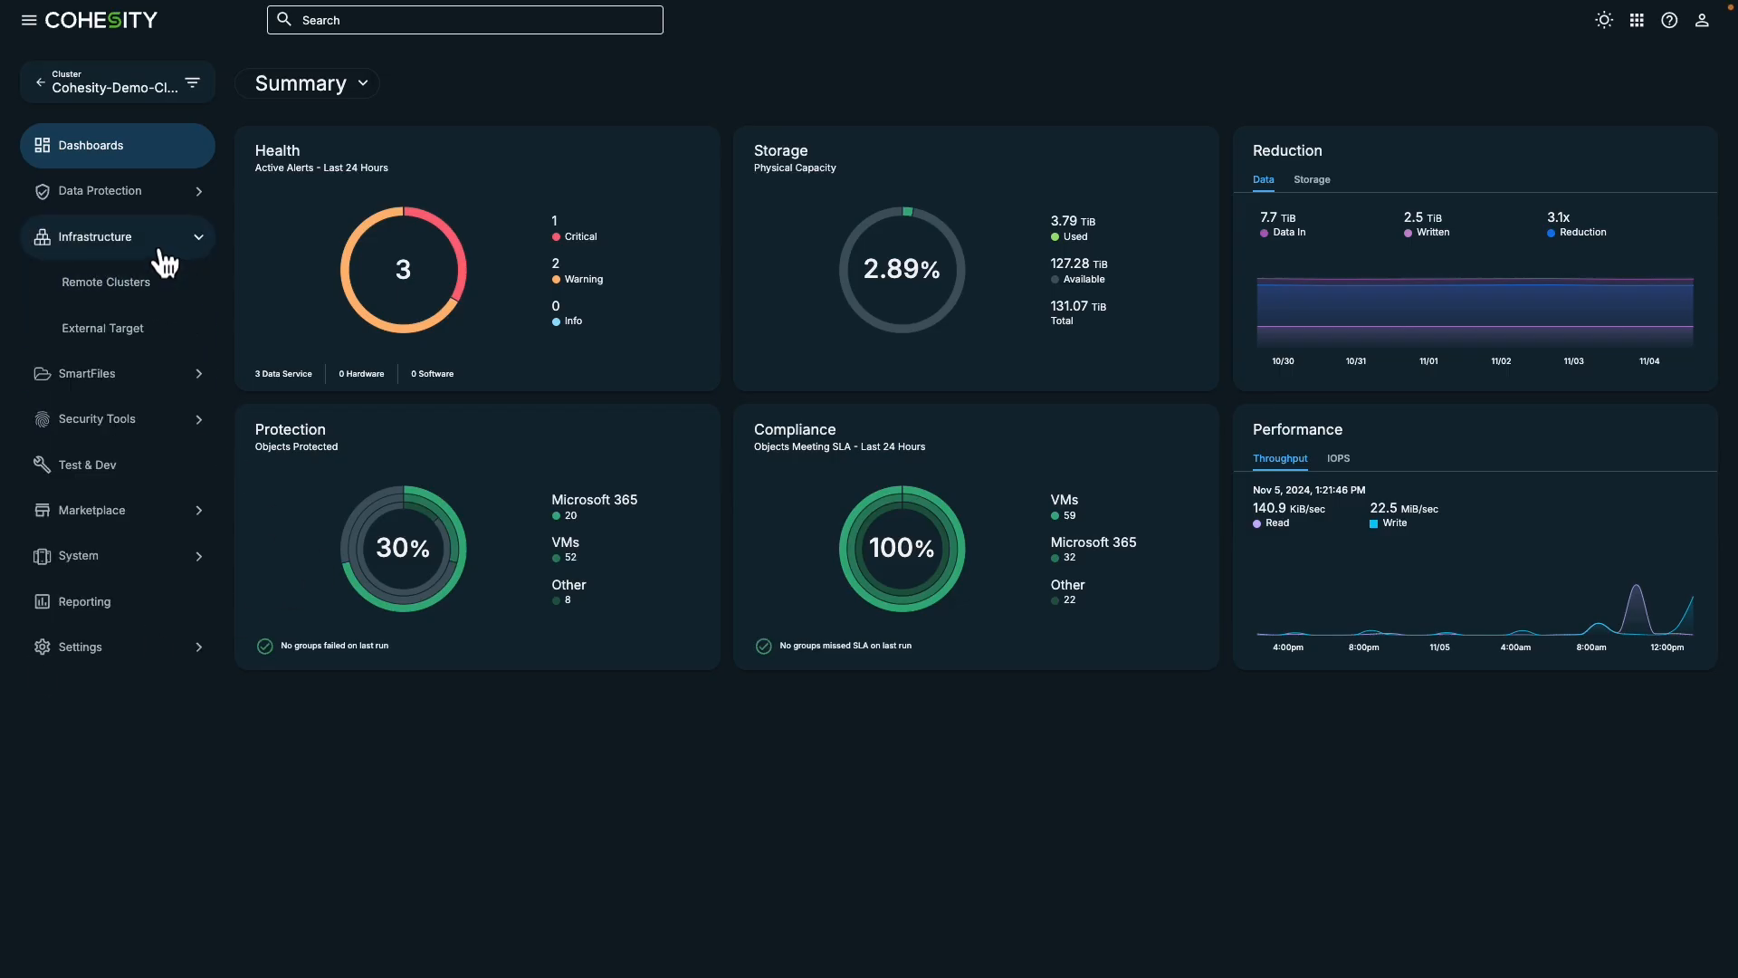
pyautogui.click(124, 333)
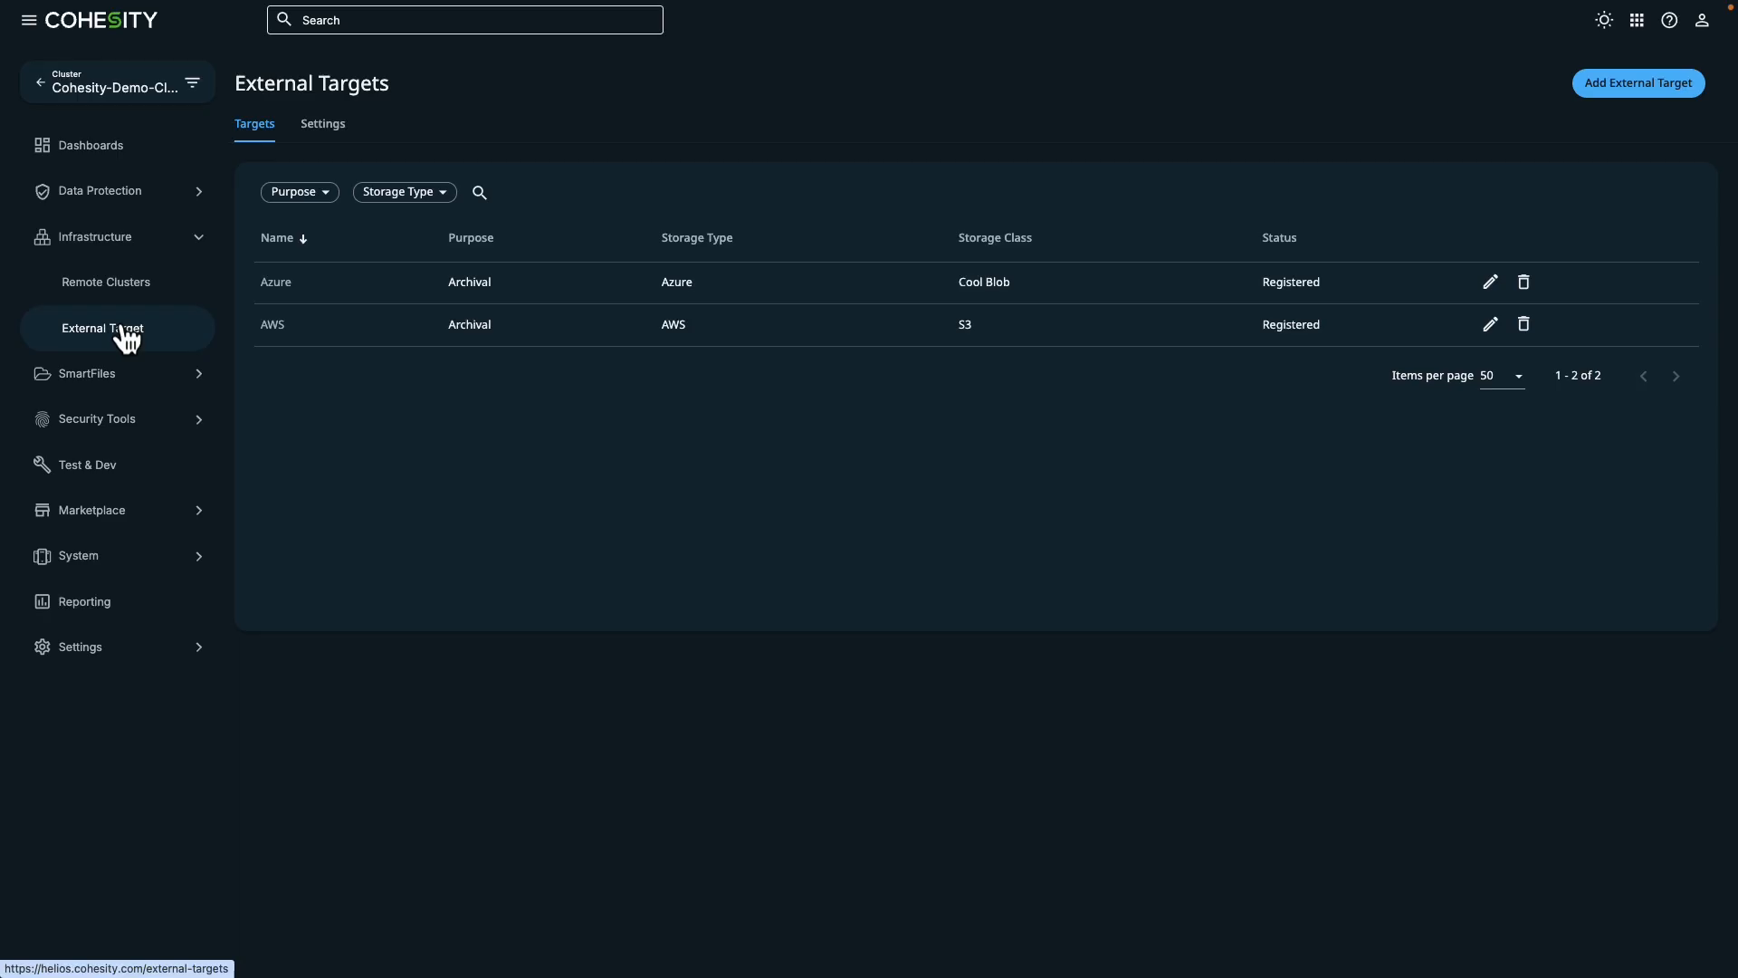
pyautogui.click(127, 336)
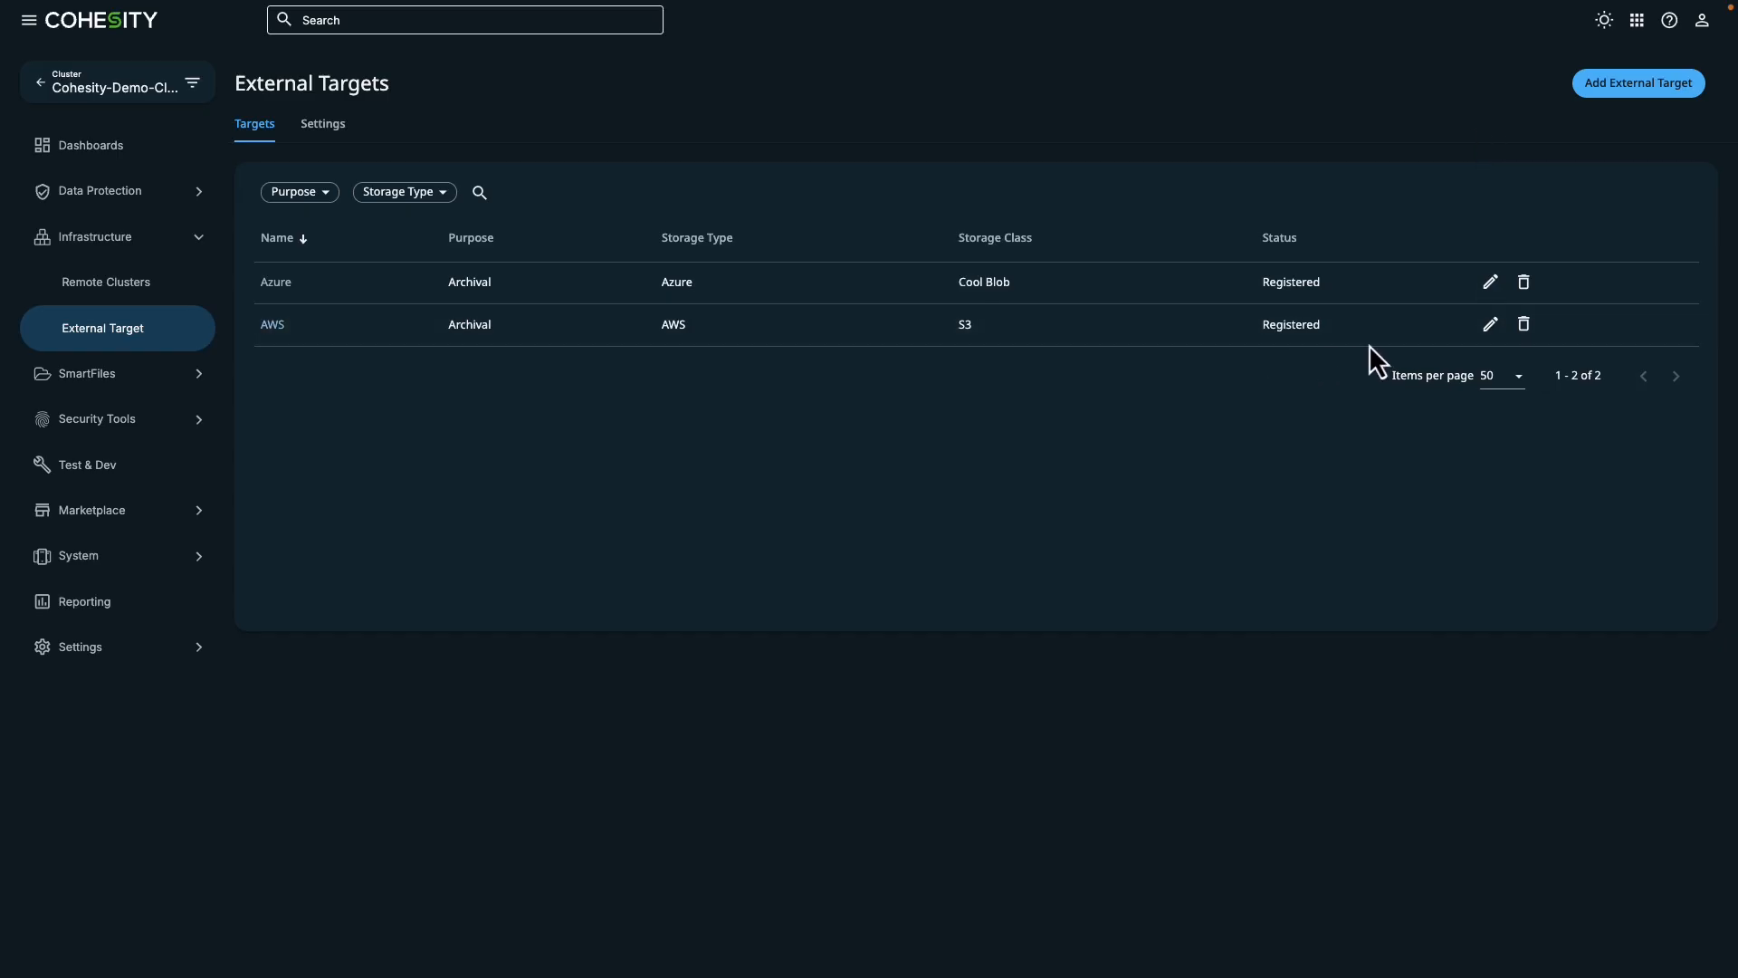
# - Review the AWS external target's registration settings and archival format options, cancel without saving, and view the target's details
pyautogui.click(1489, 326)
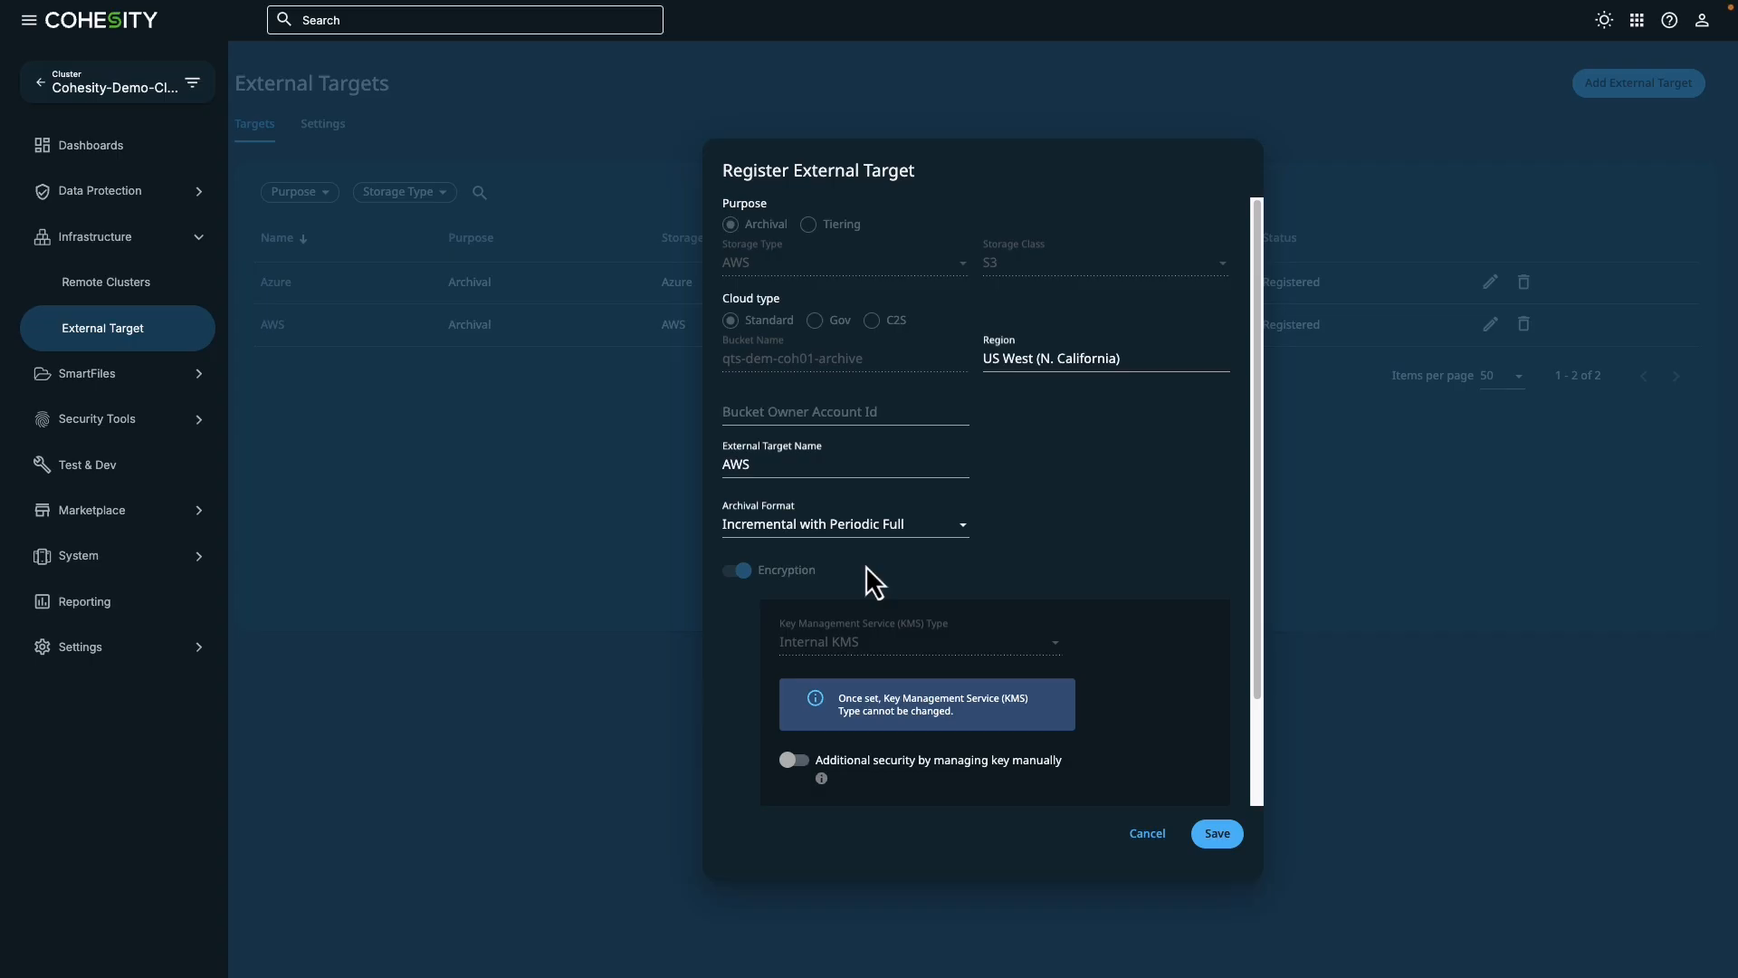
pyautogui.scroll(-1, 874, 582)
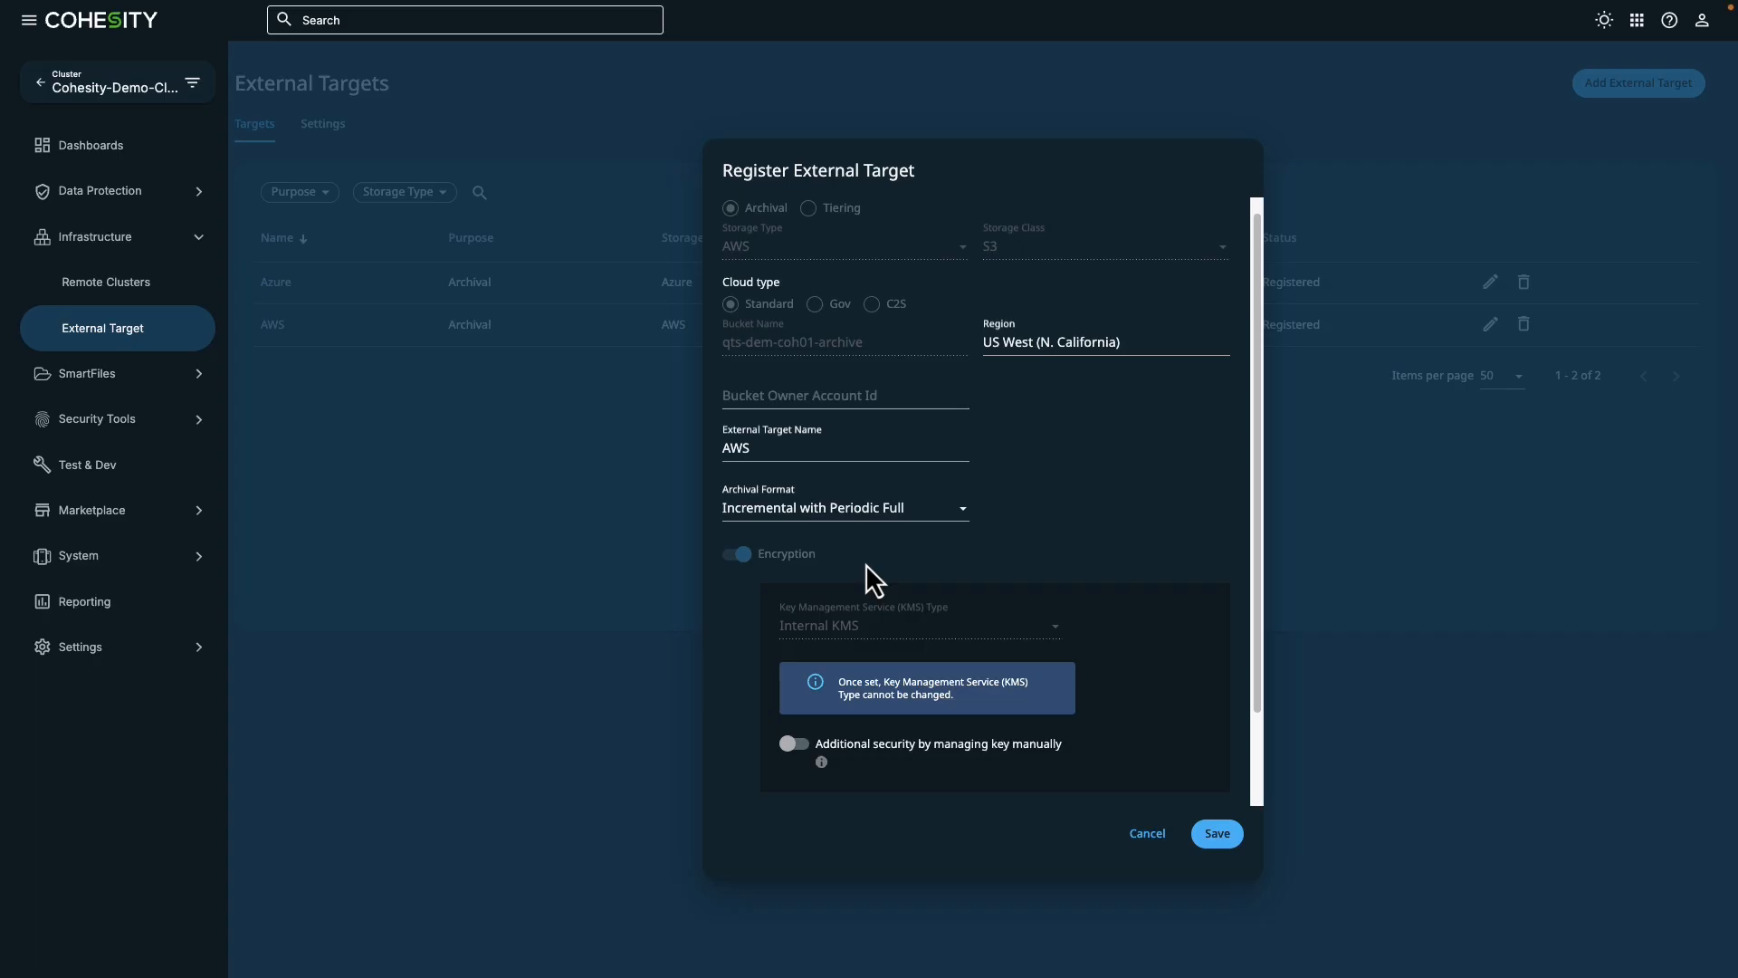
pyautogui.click(875, 510)
pyautogui.click(878, 511)
pyautogui.click(876, 521)
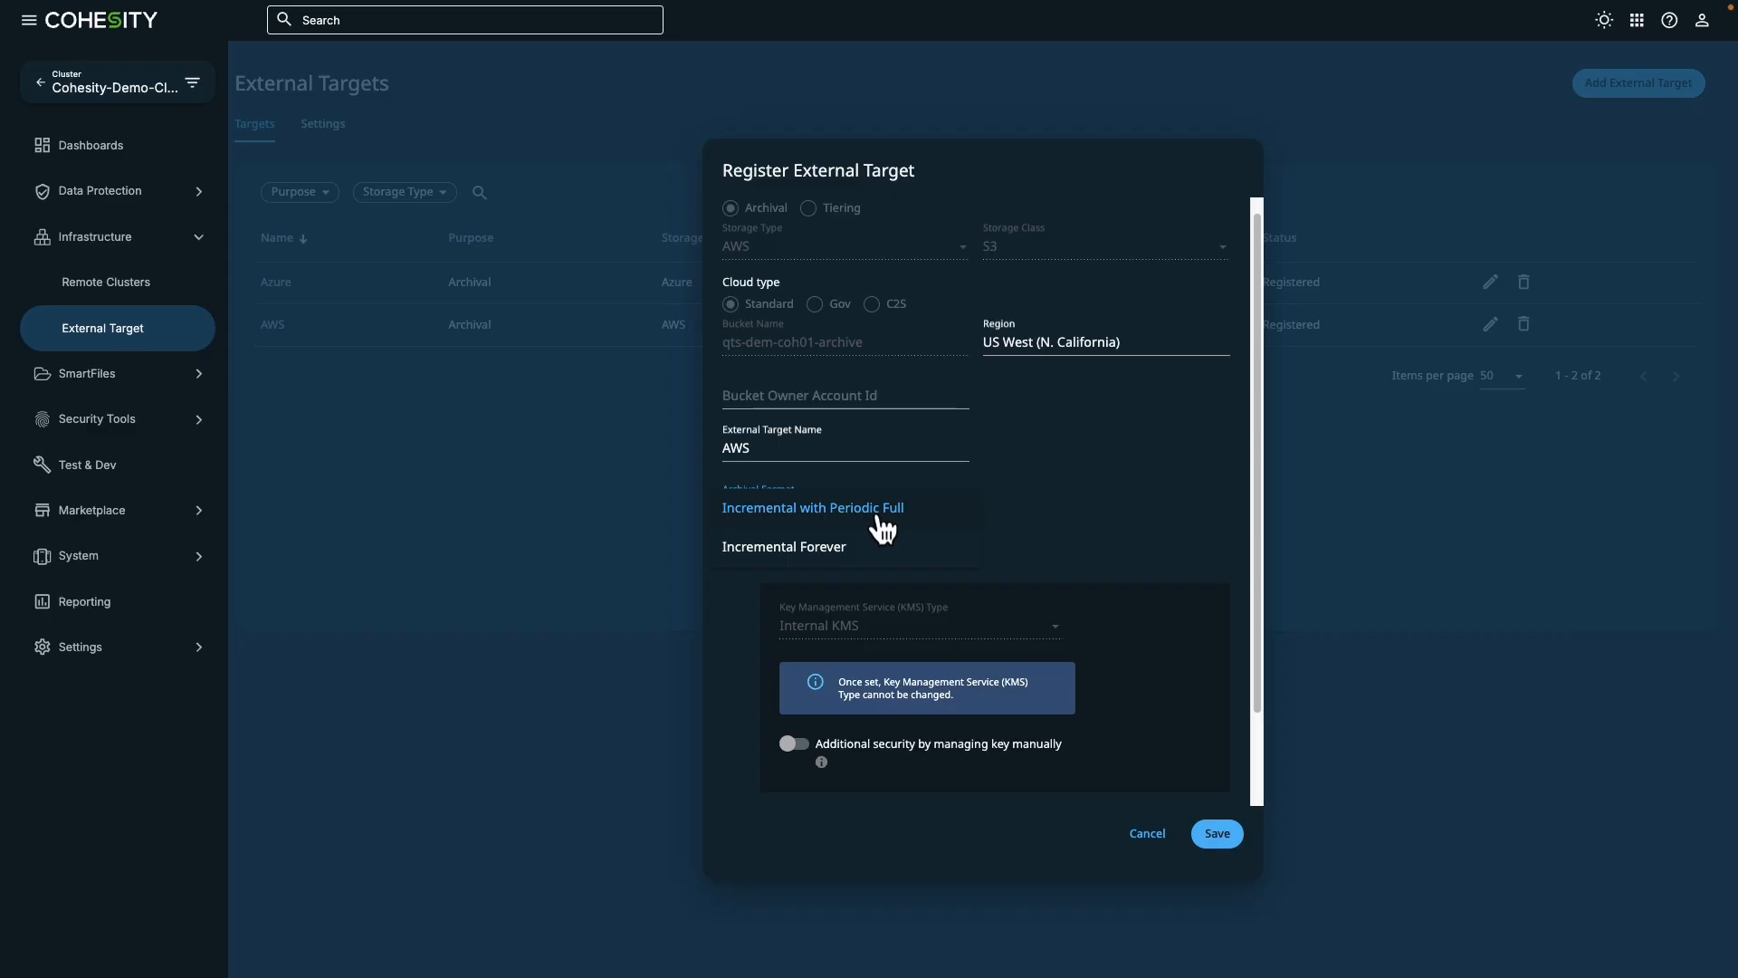
pyautogui.click(881, 511)
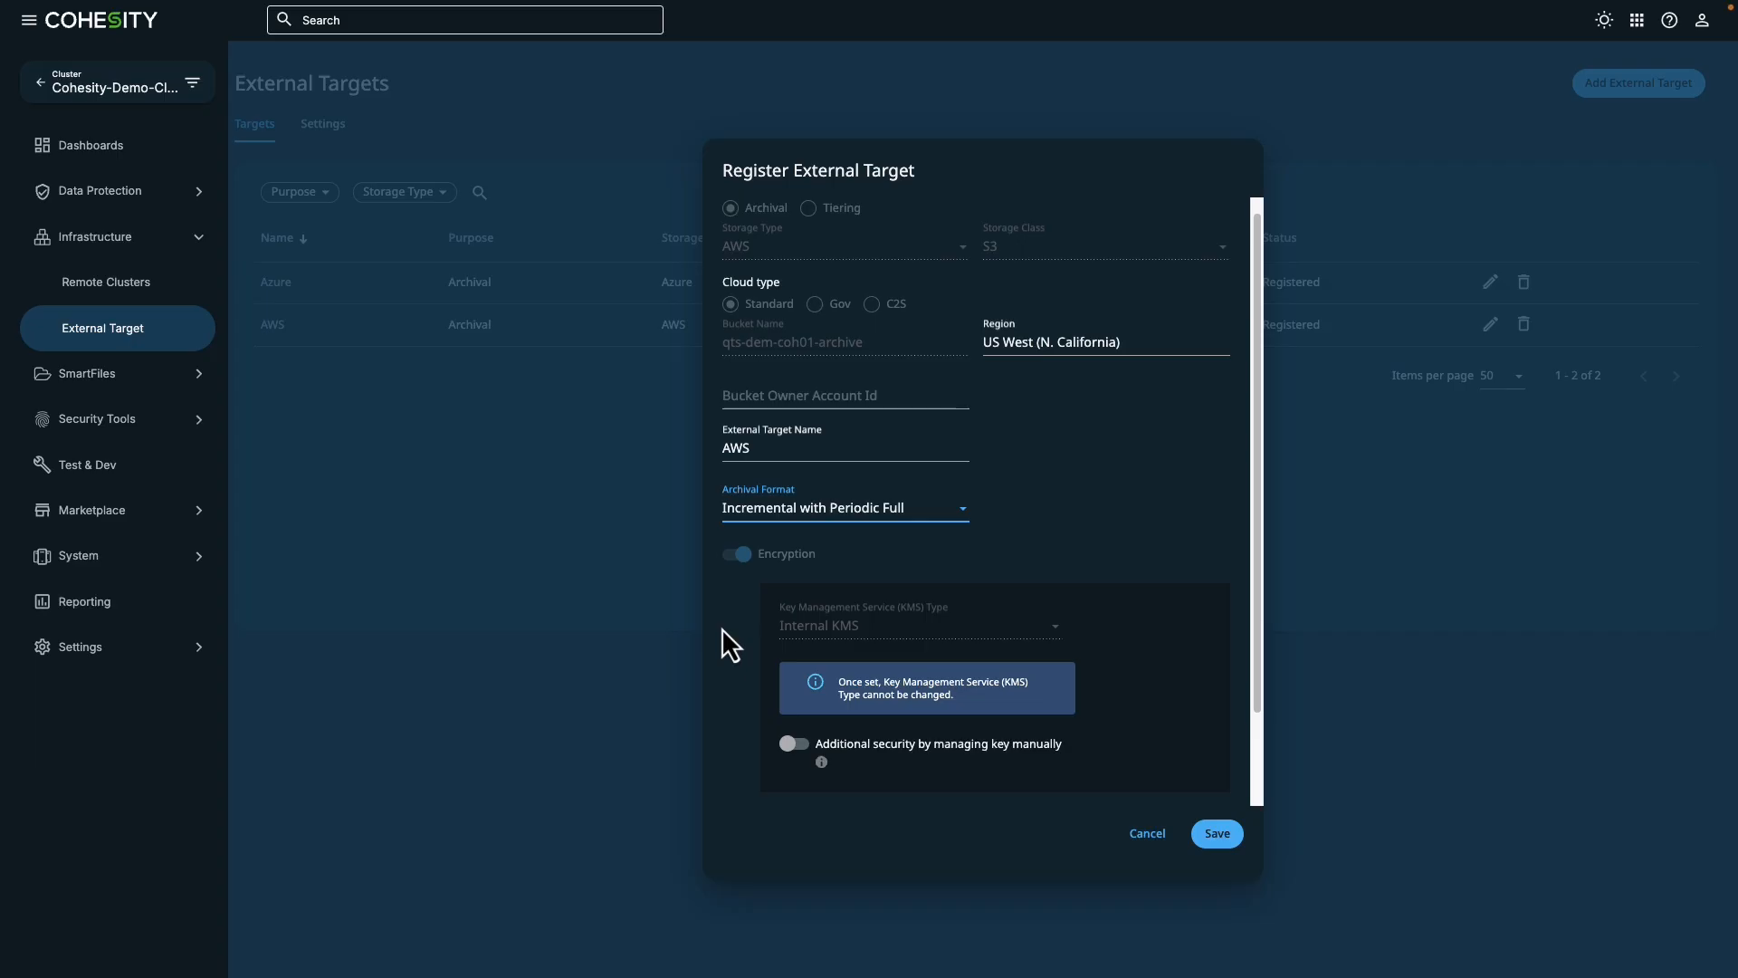
pyautogui.scroll(-1, 721, 627)
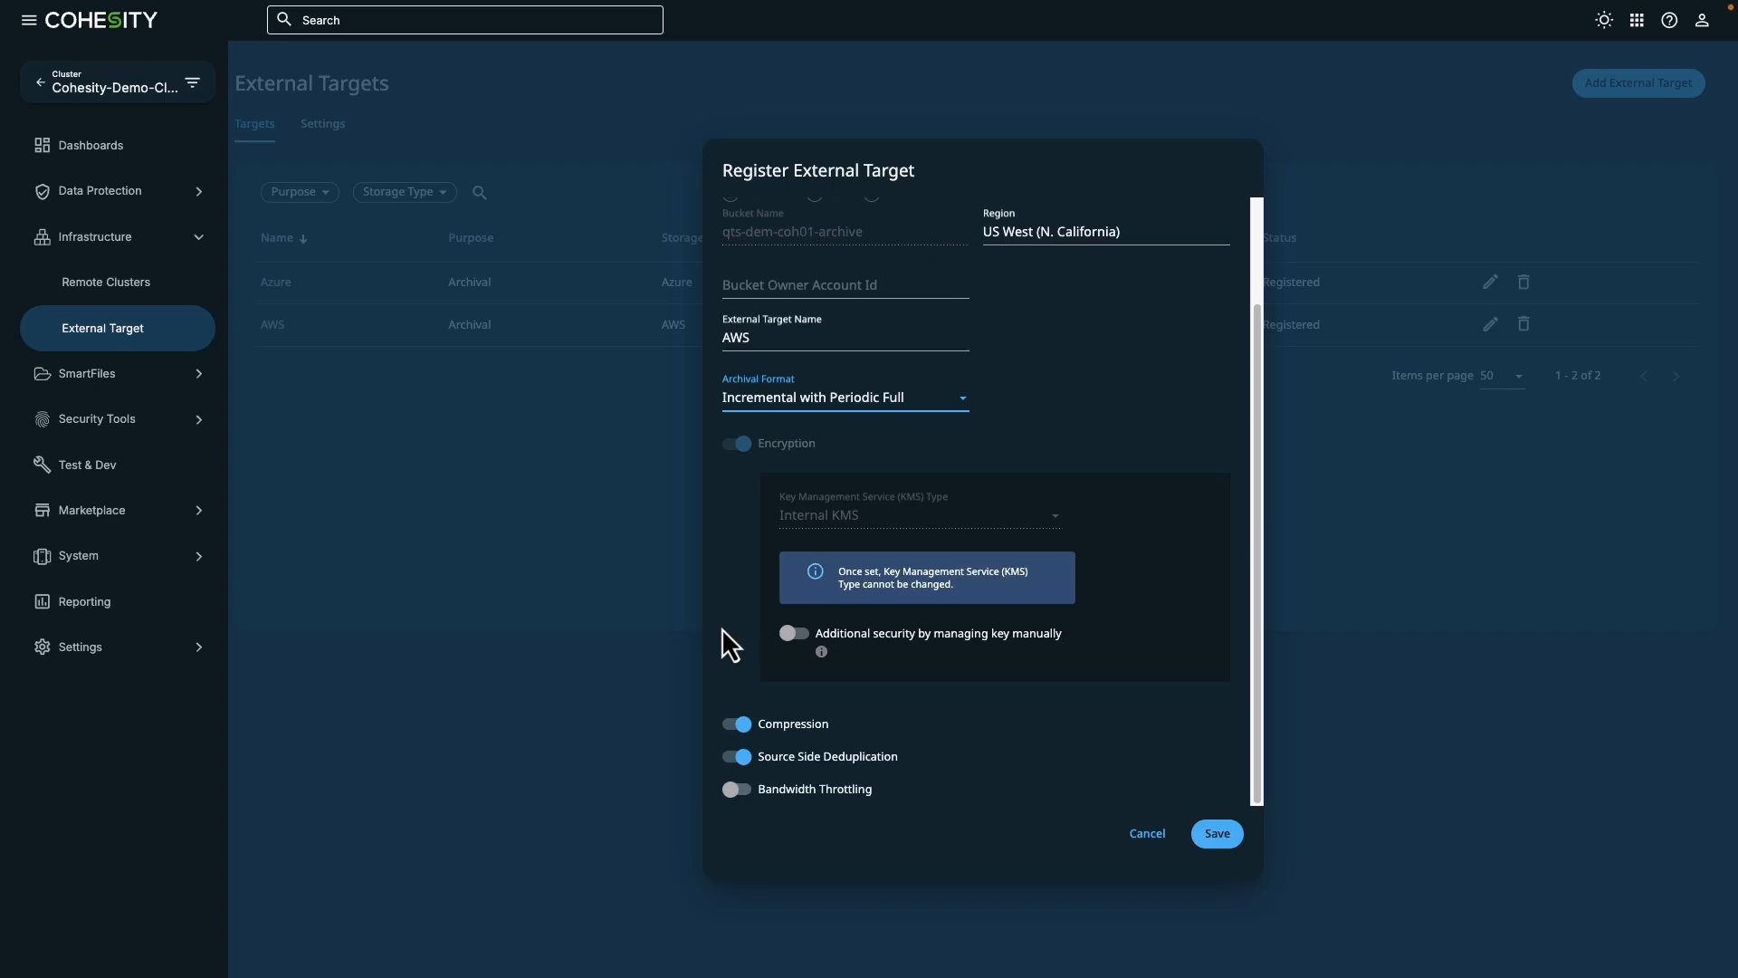
pyautogui.scroll(1, 721, 628)
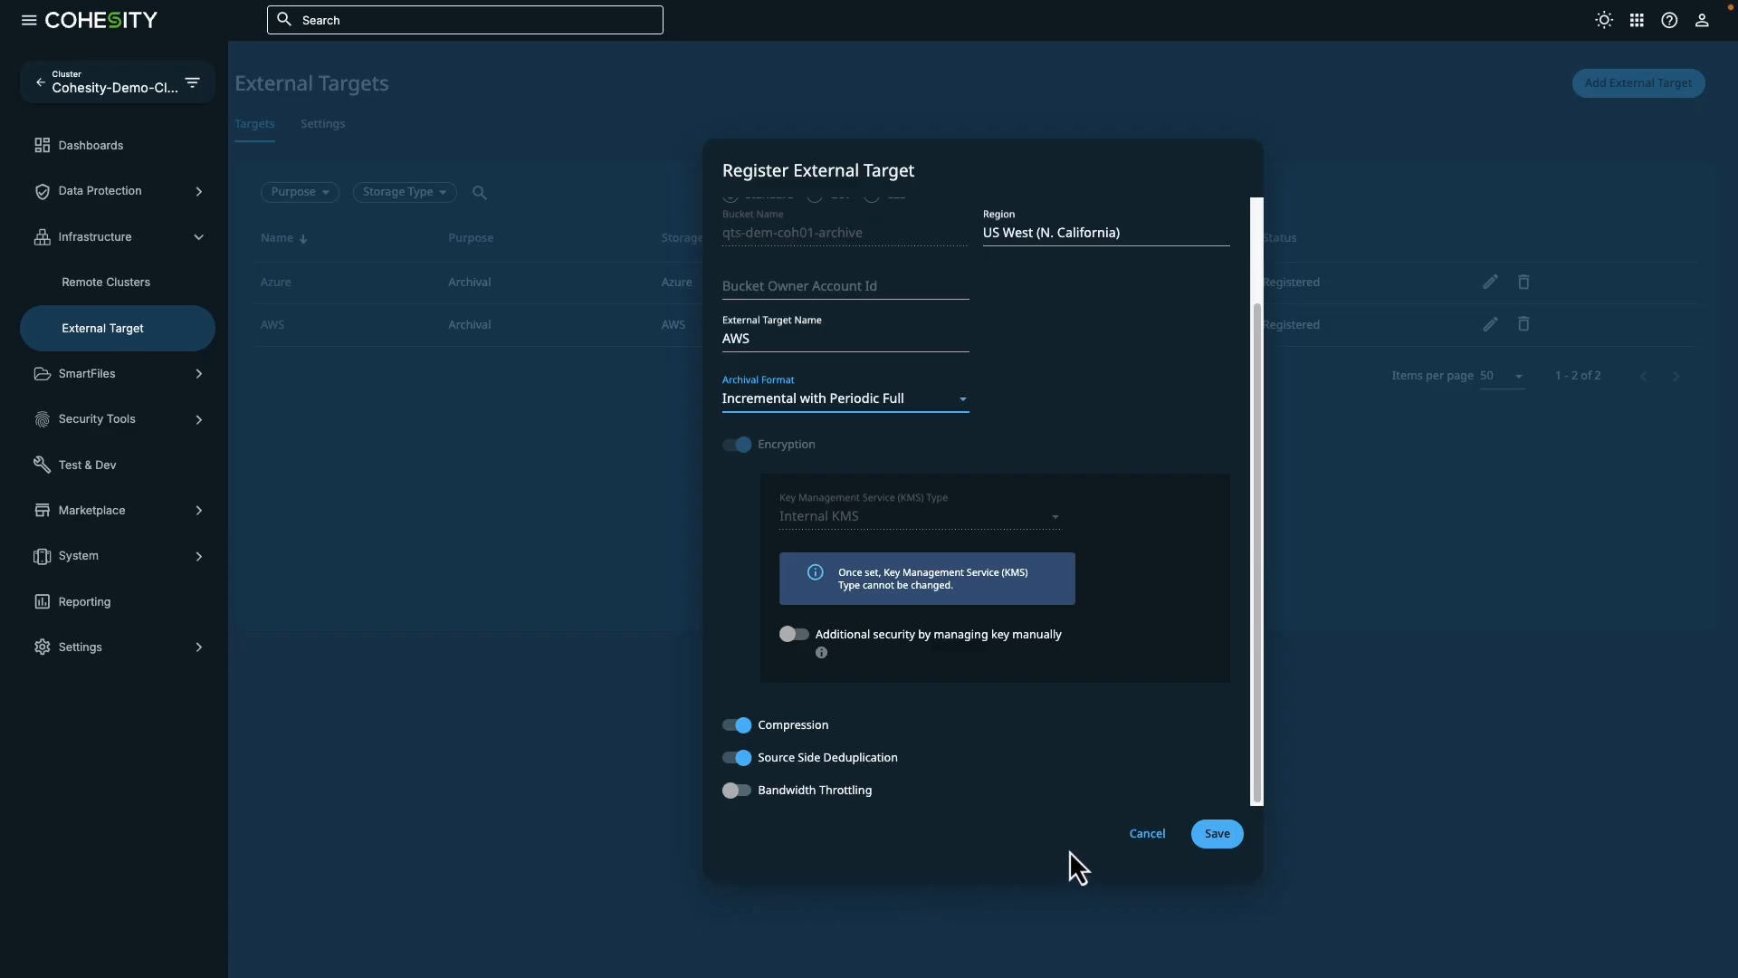
pyautogui.click(1152, 837)
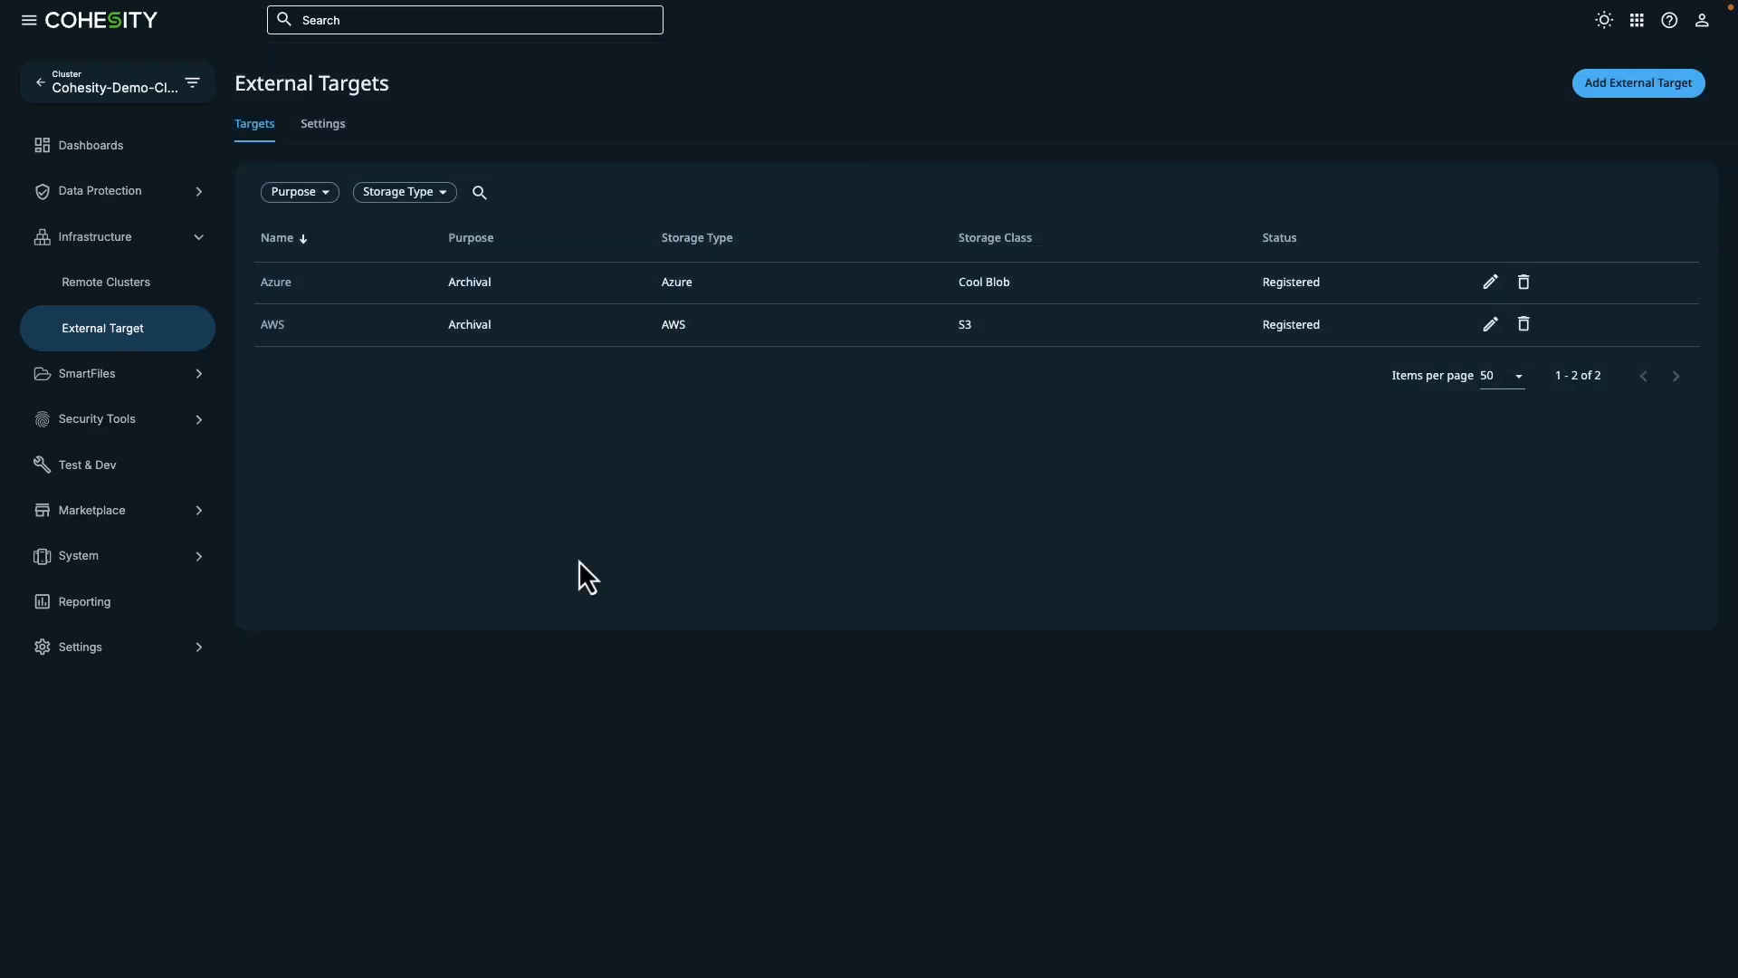
pyautogui.click(273, 325)
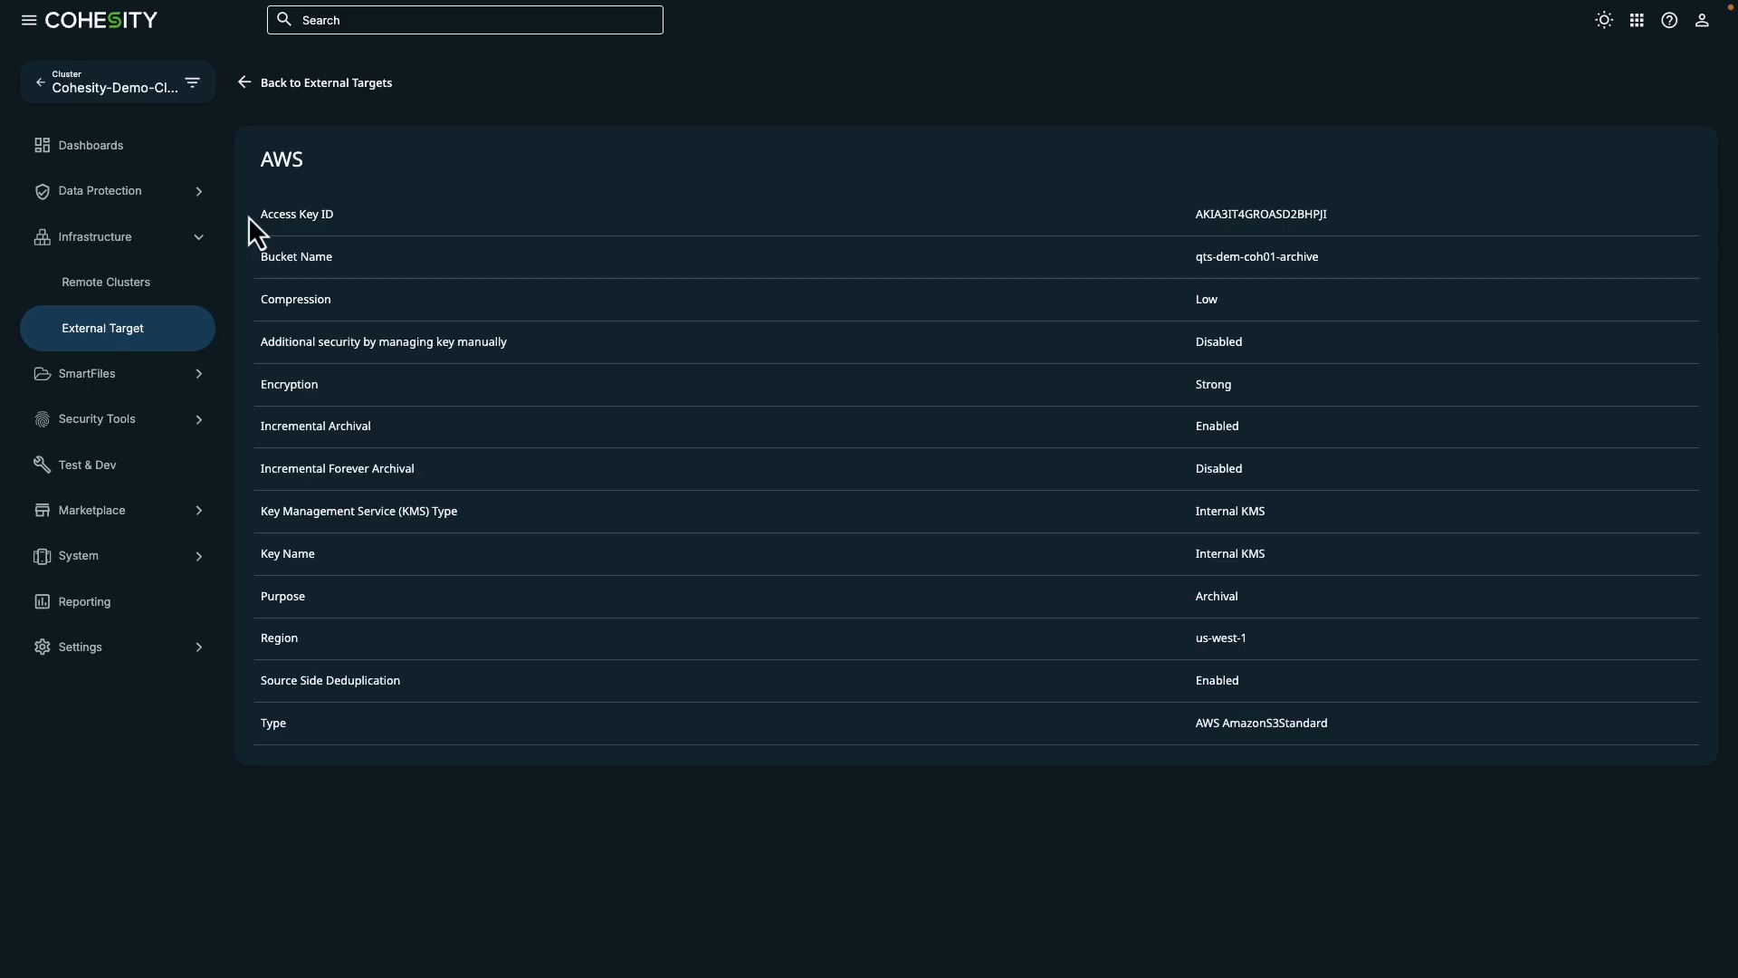
# - Open the protection groups, sort them by group name, and open [Default] - CloudArchive VMs with Replication
pyautogui.click(203, 196)
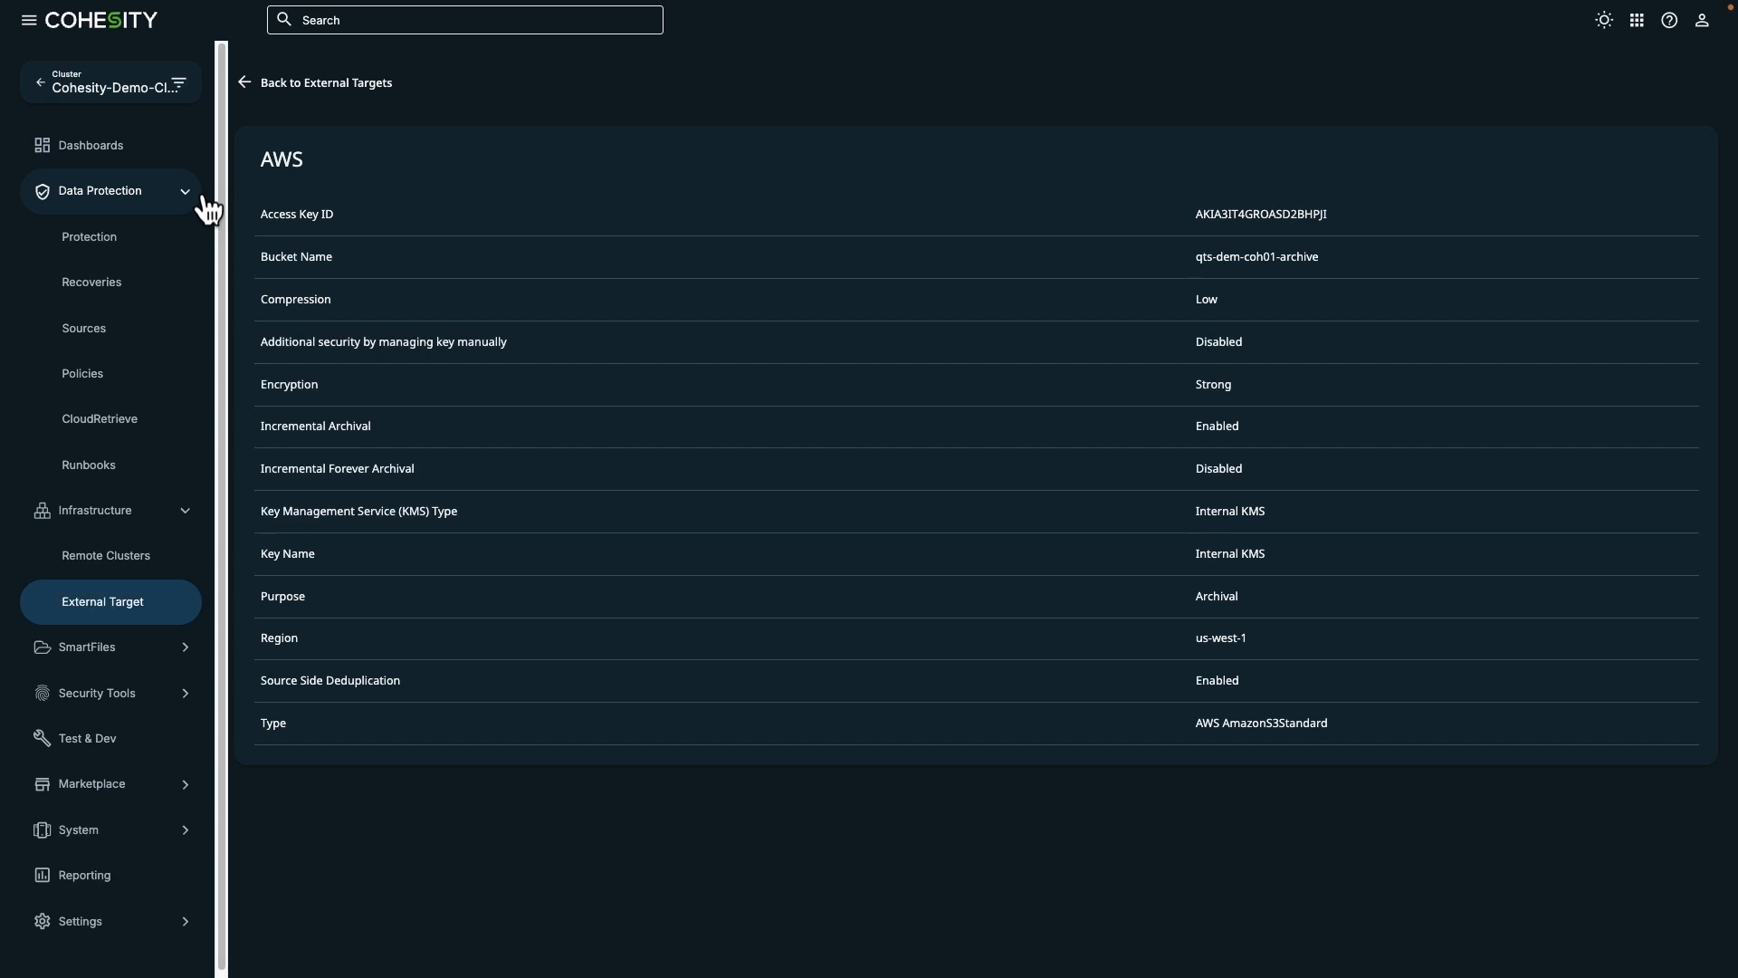
pyautogui.click(161, 248)
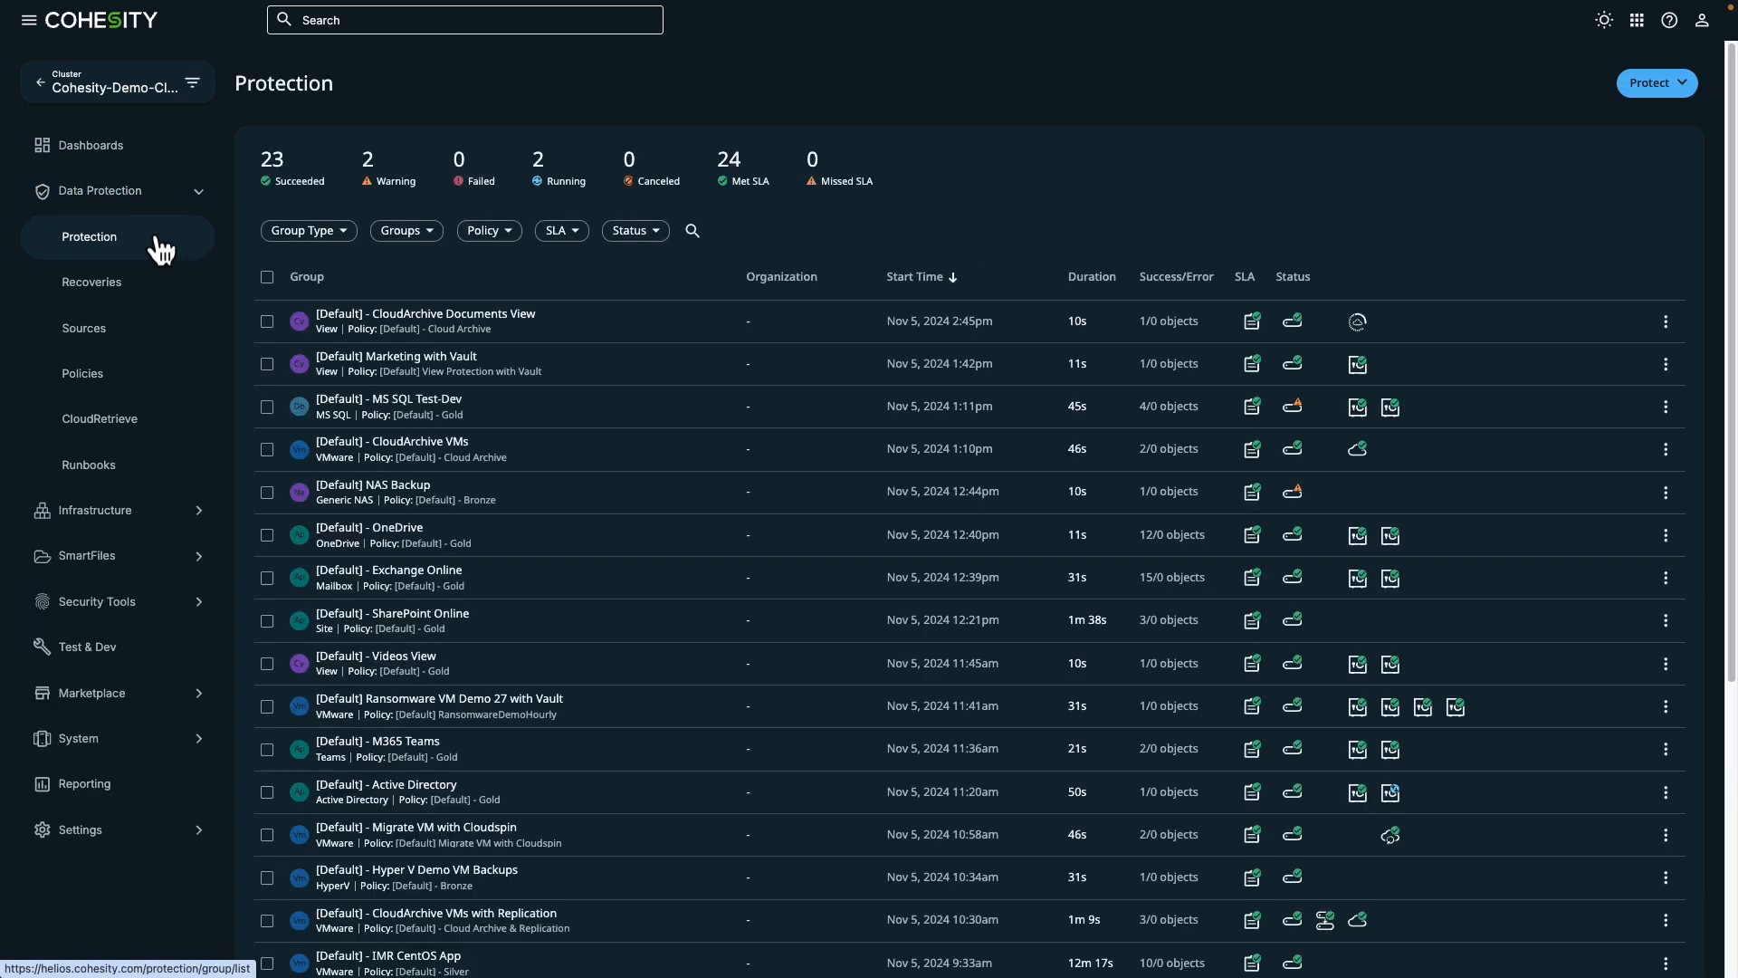
pyautogui.click(439, 285)
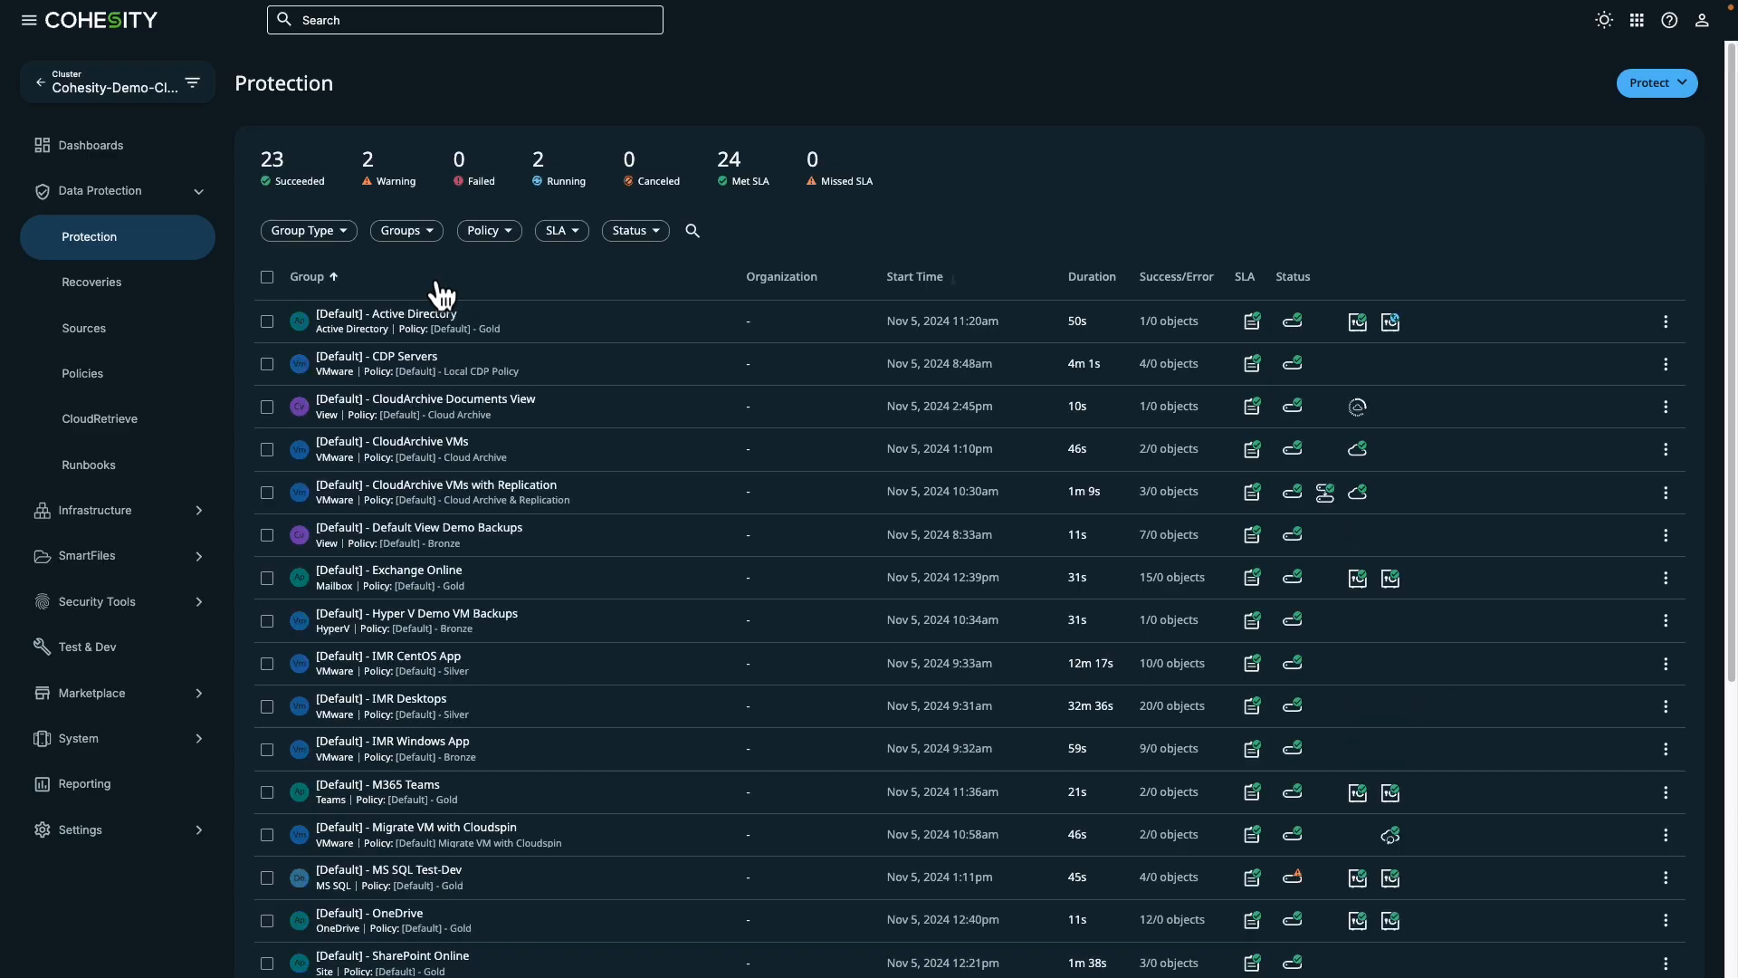
pyautogui.click(425, 489)
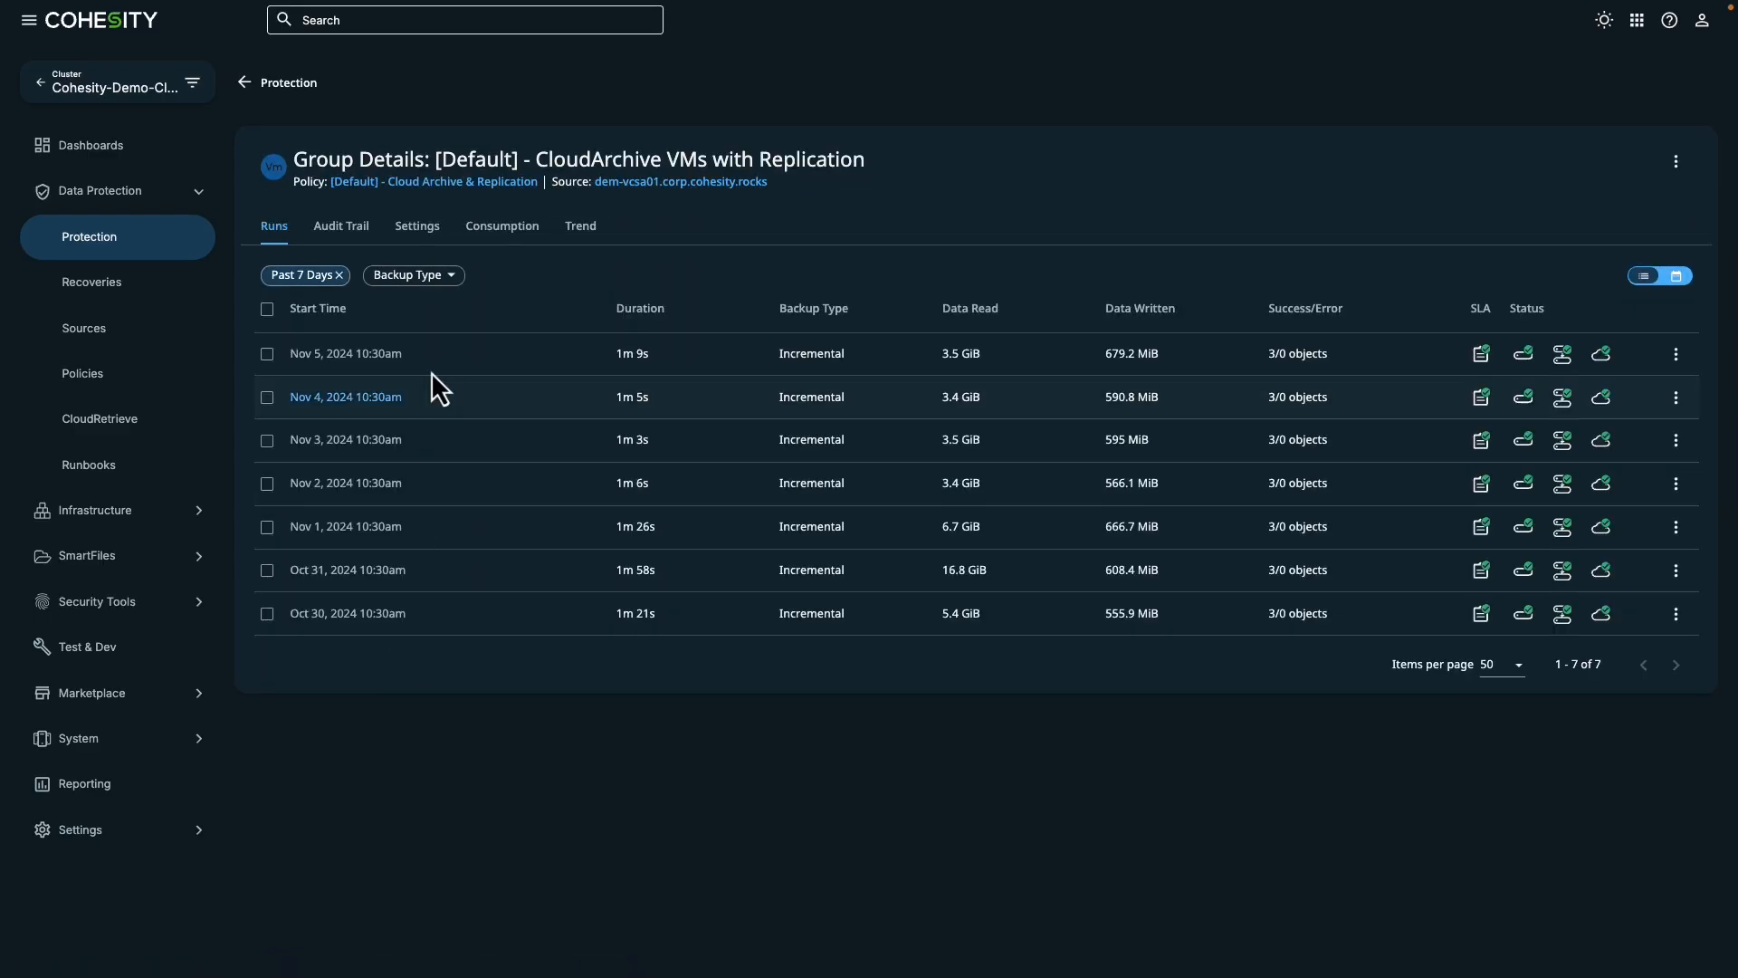
# - Open the group's policy for editing, examine its backup frequency choices, retention, replication and archive settings, and cancel without saving
pyautogui.click(457, 182)
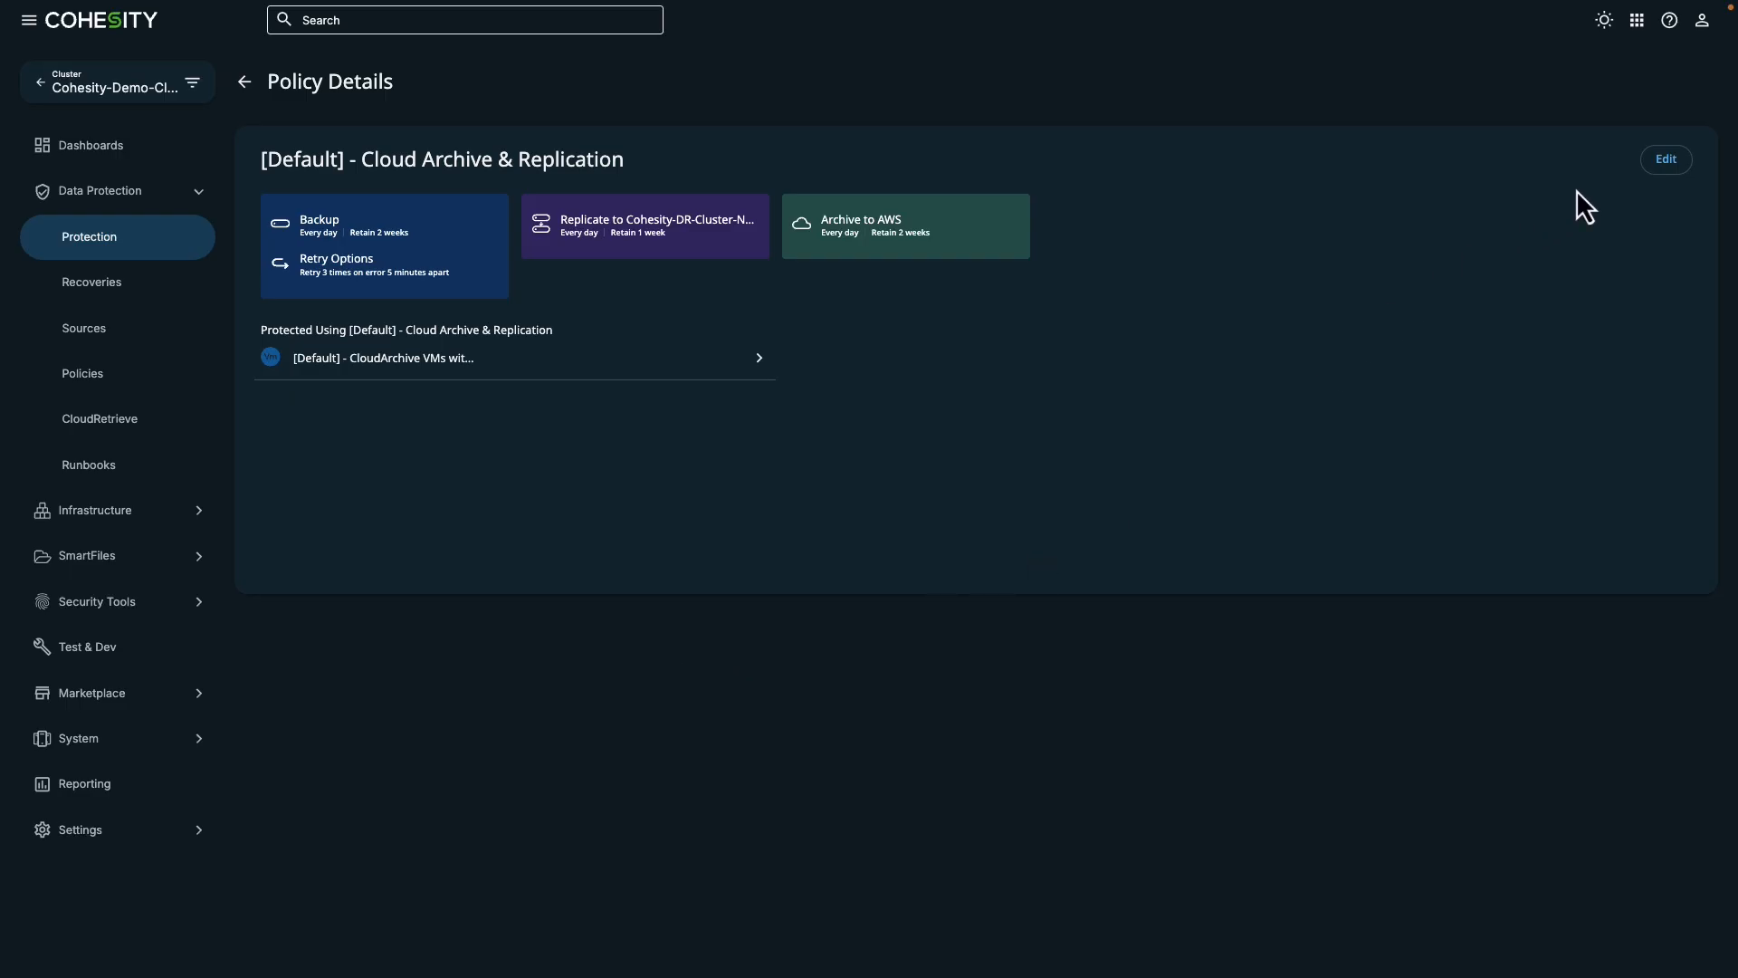
pyautogui.click(1666, 160)
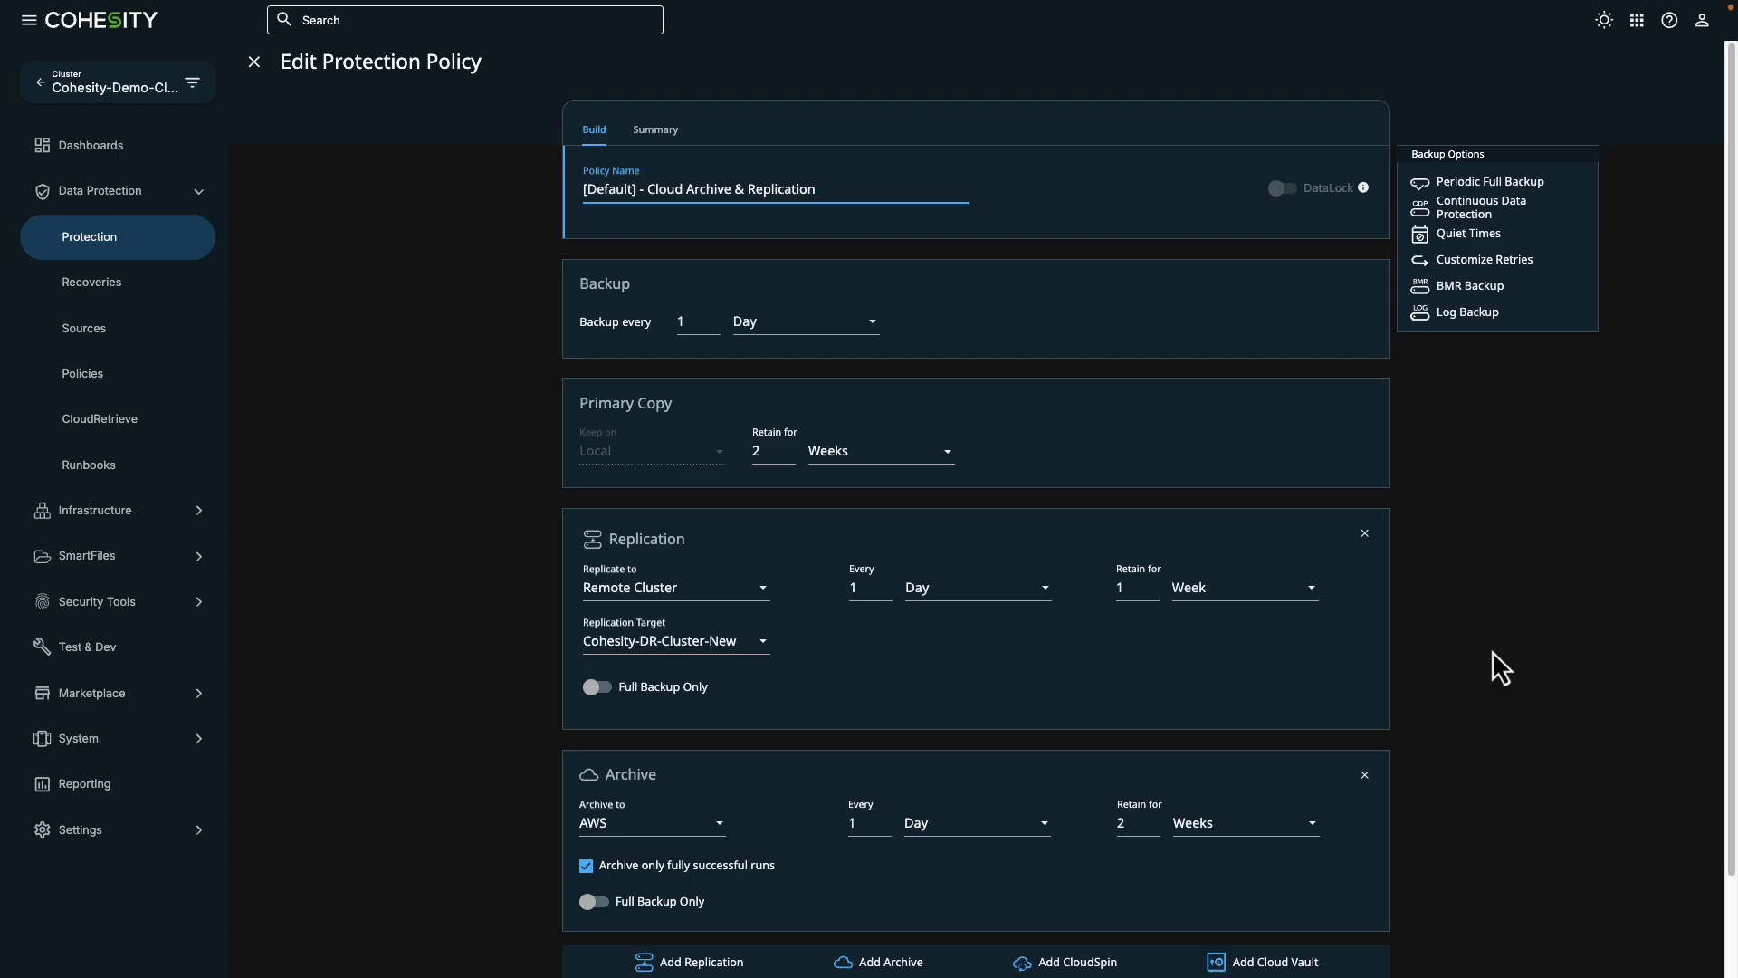
pyautogui.scroll(-1, 1492, 650)
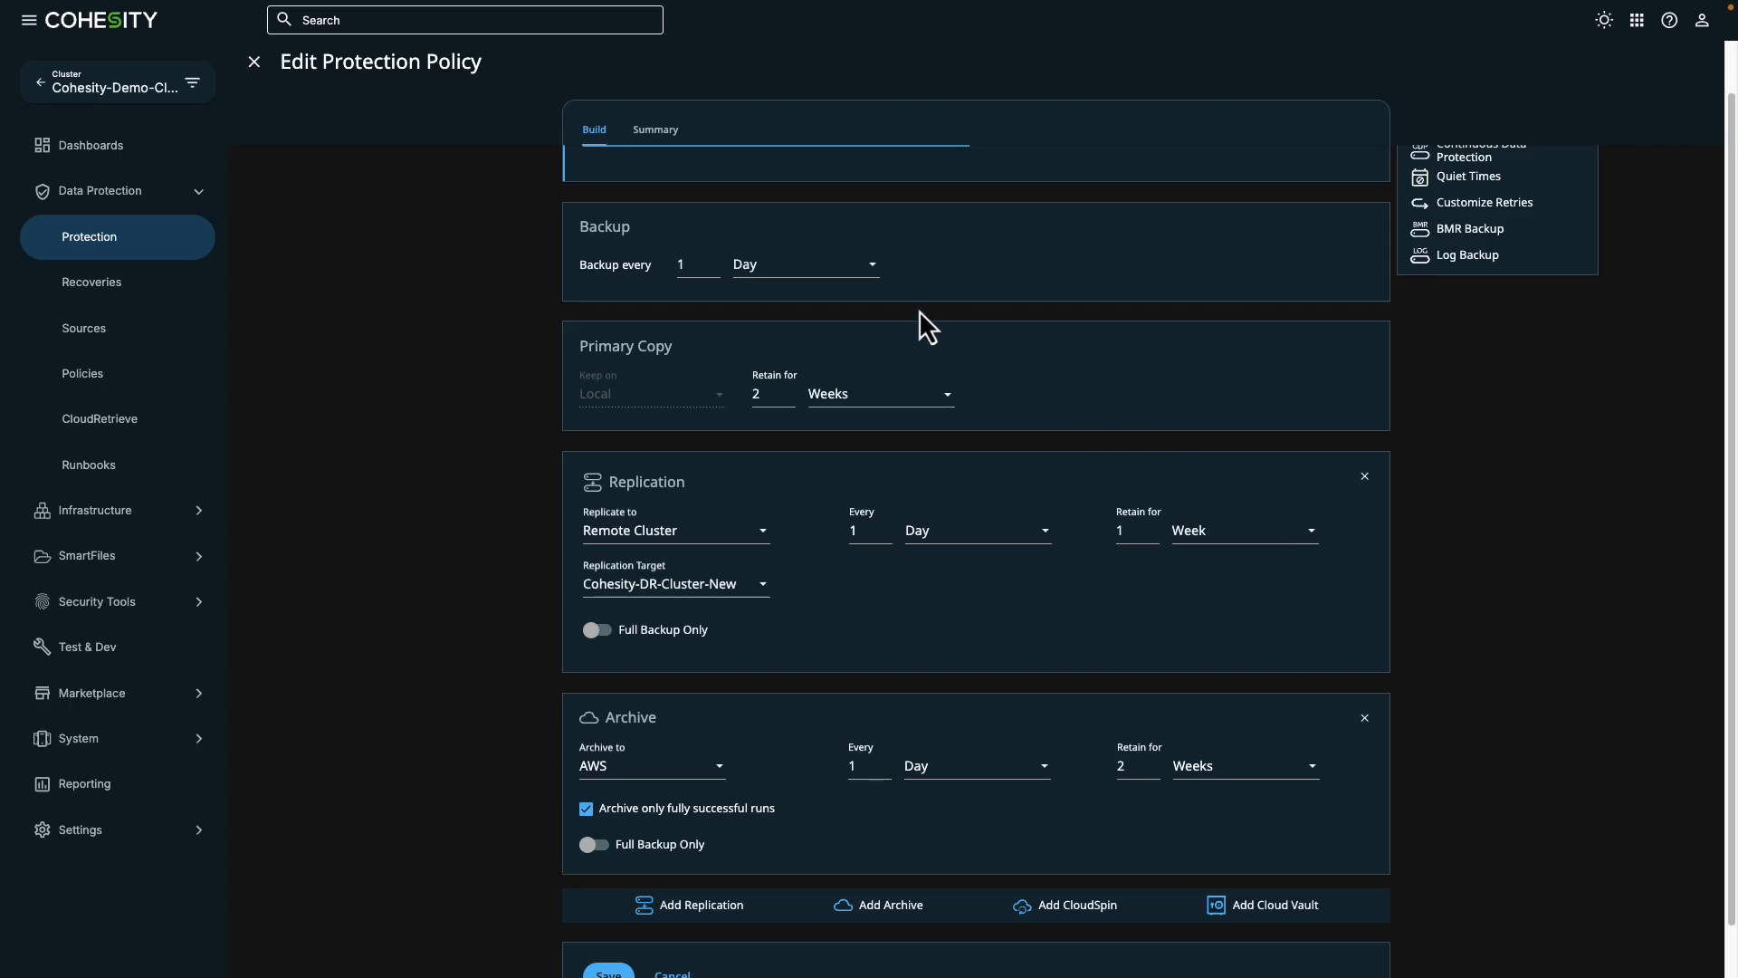
pyautogui.click(869, 277)
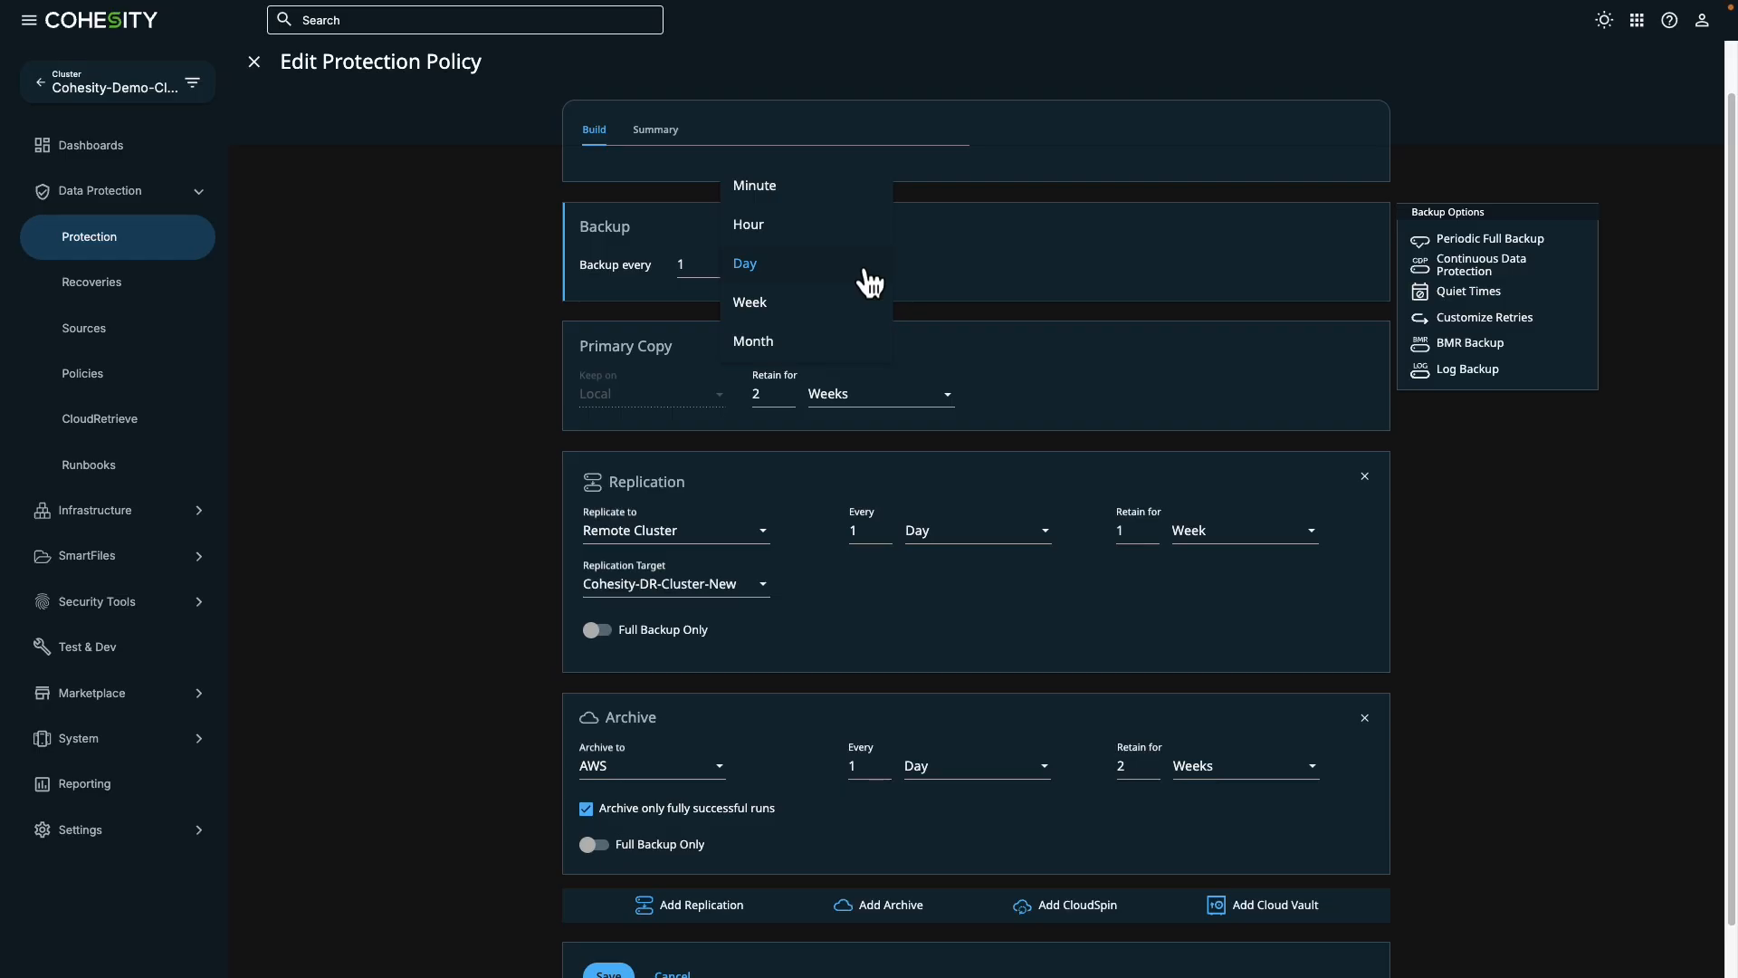
pyautogui.click(1019, 248)
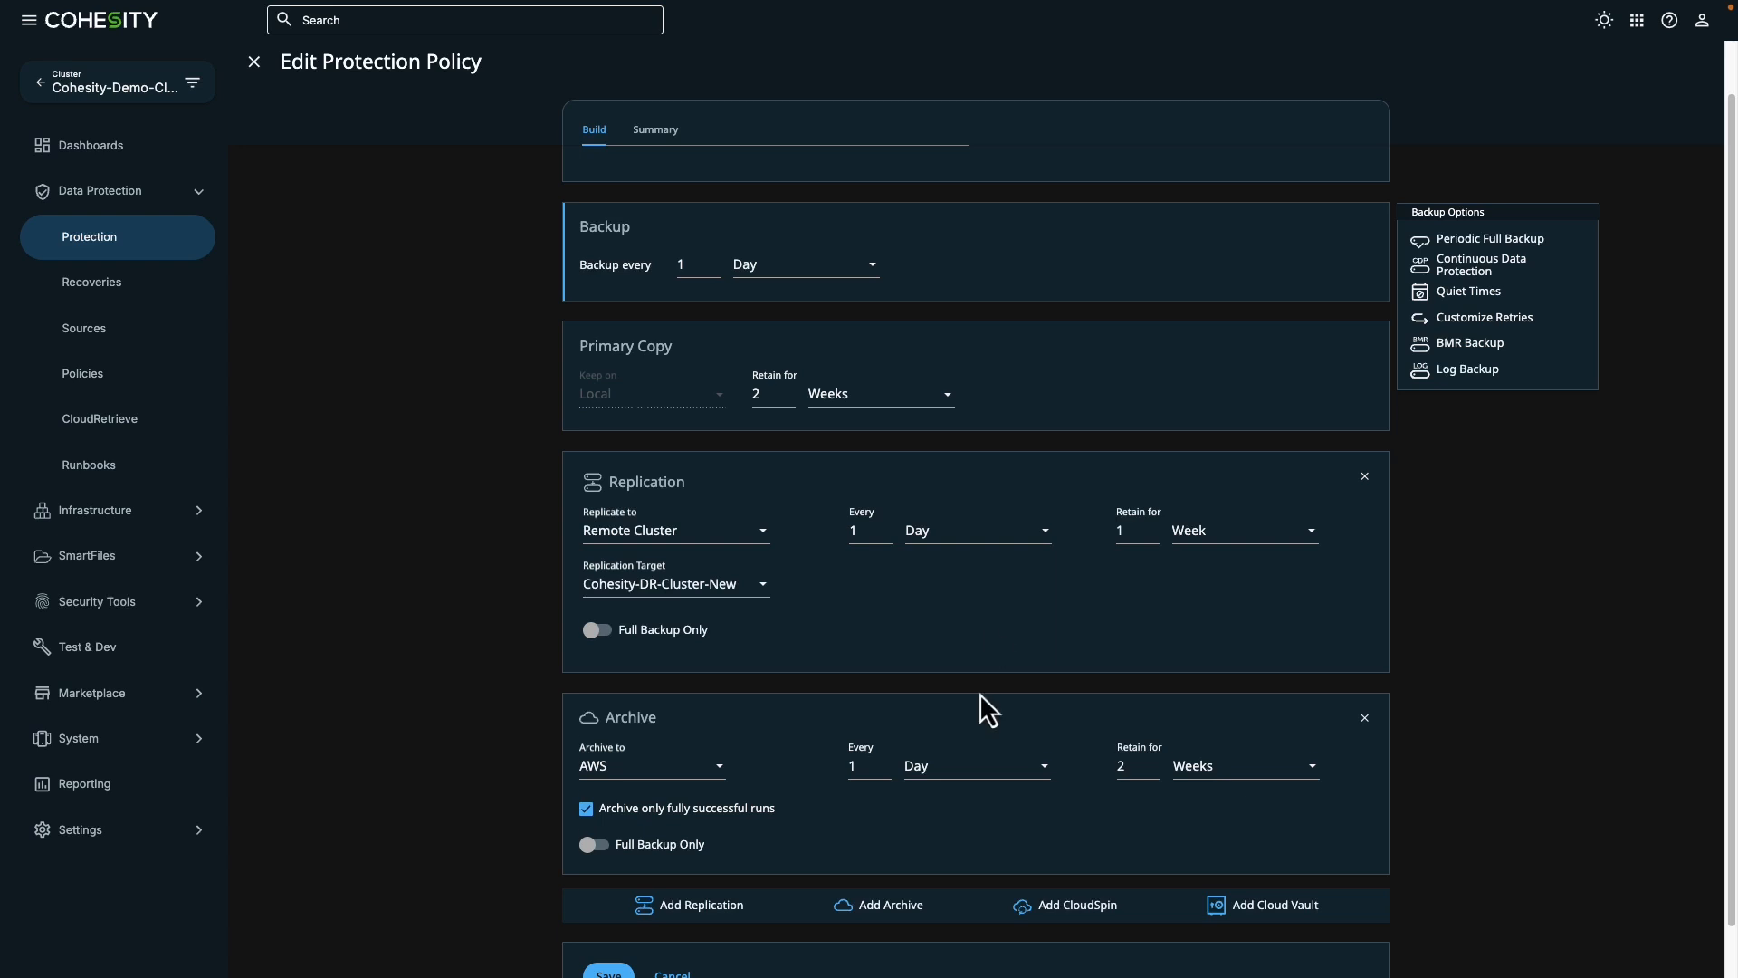
pyautogui.scroll(-1, 980, 693)
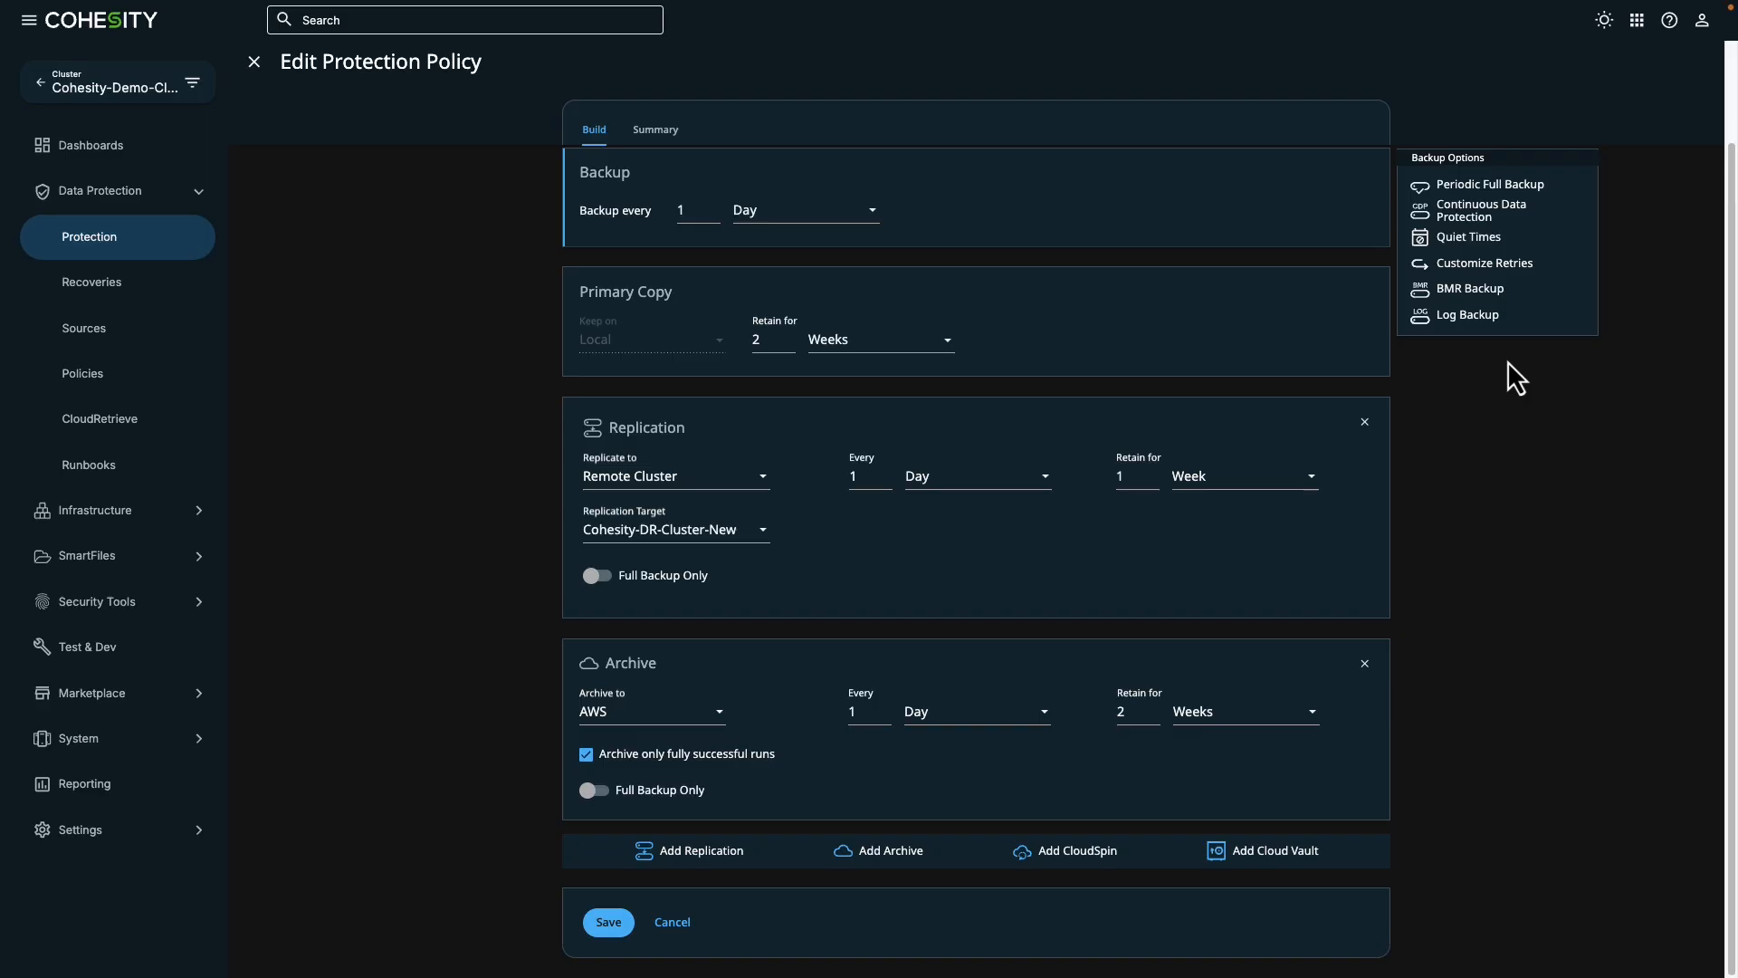
pyautogui.scroll(2, 1507, 360)
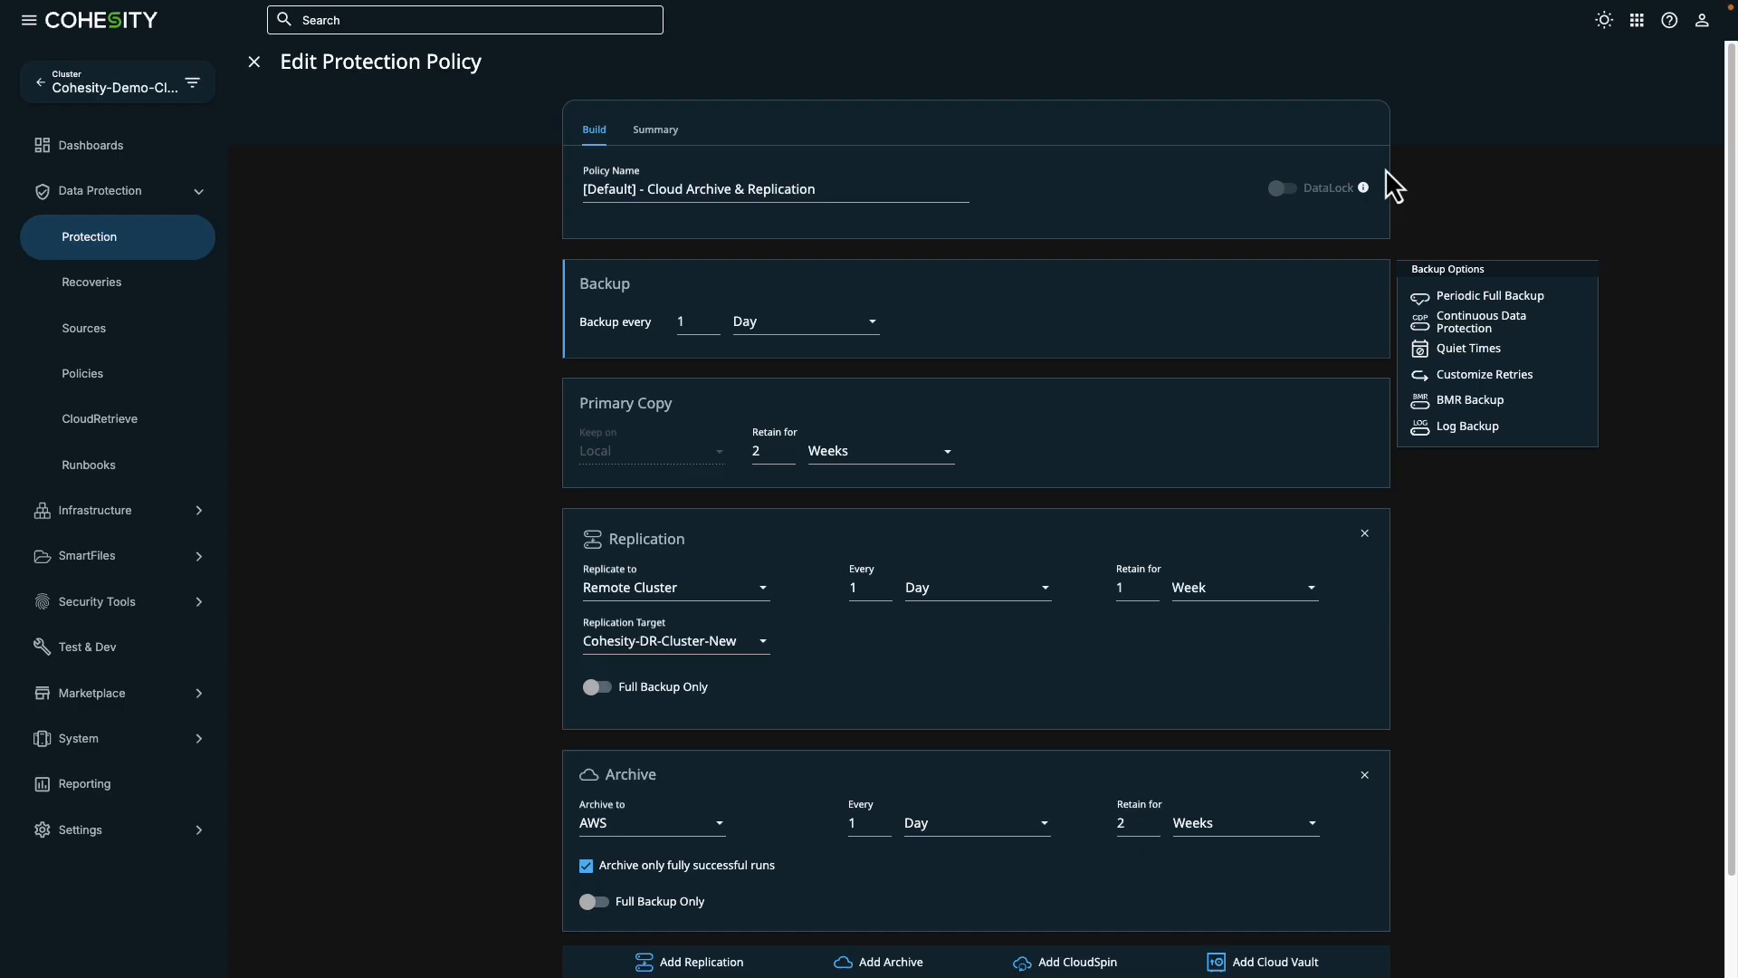
pyautogui.scroll(-2, 1453, 540)
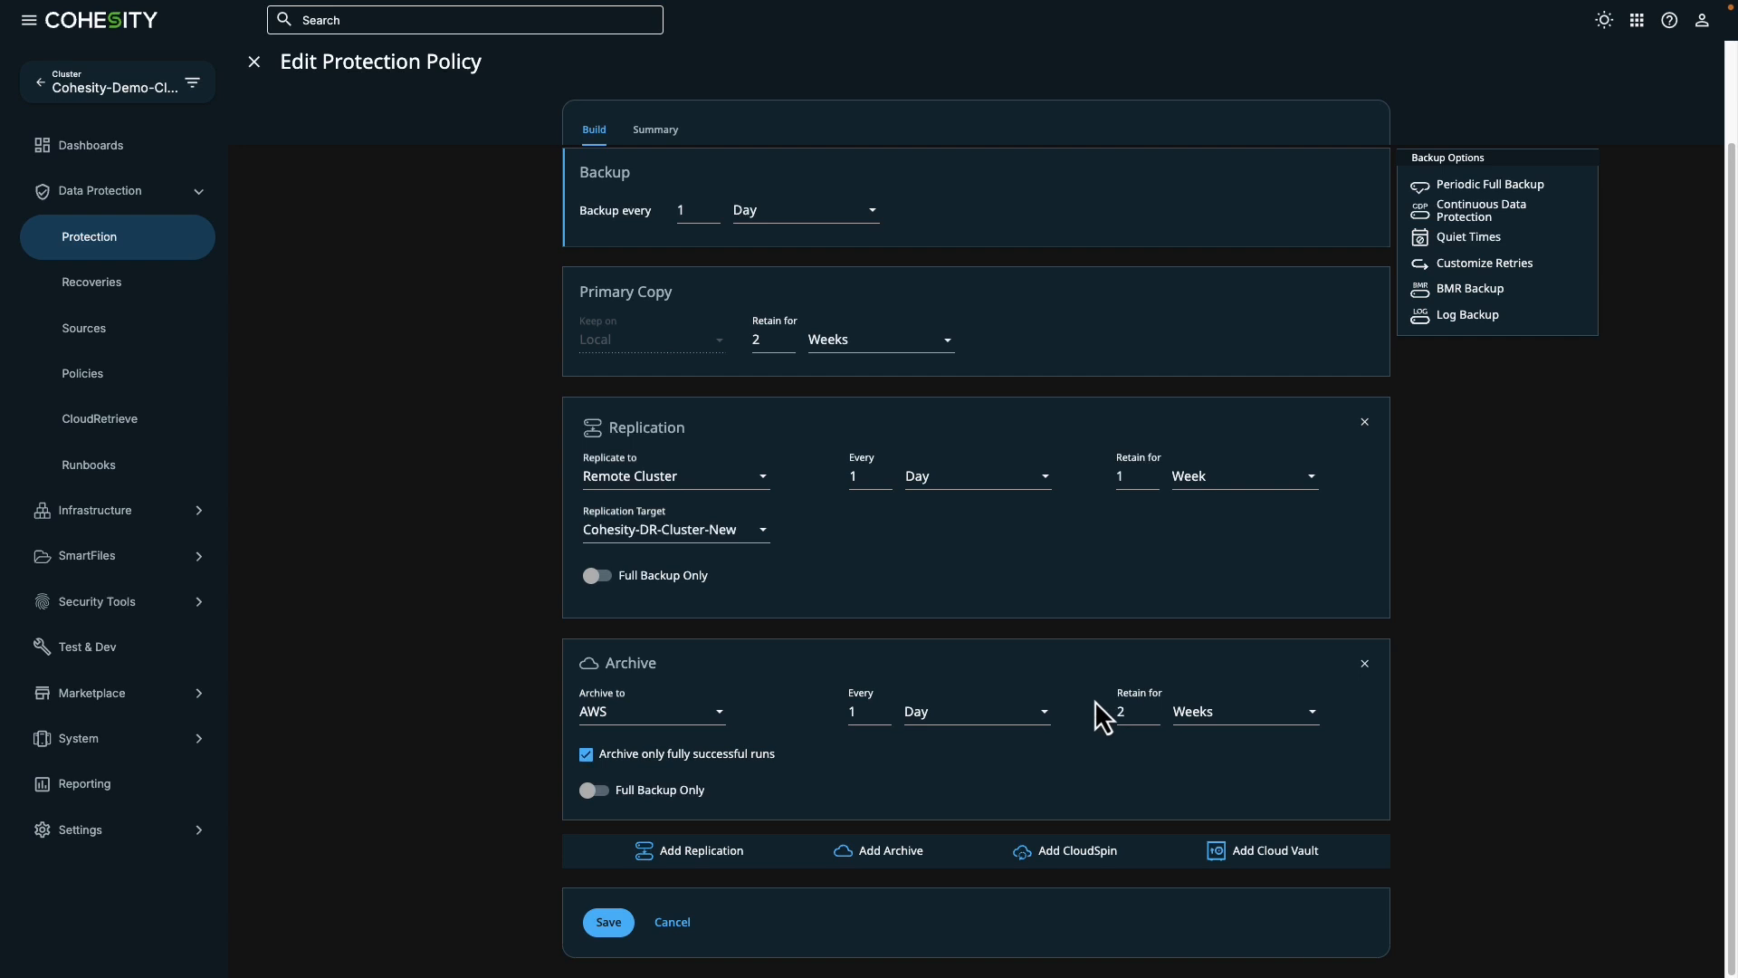
pyautogui.click(674, 925)
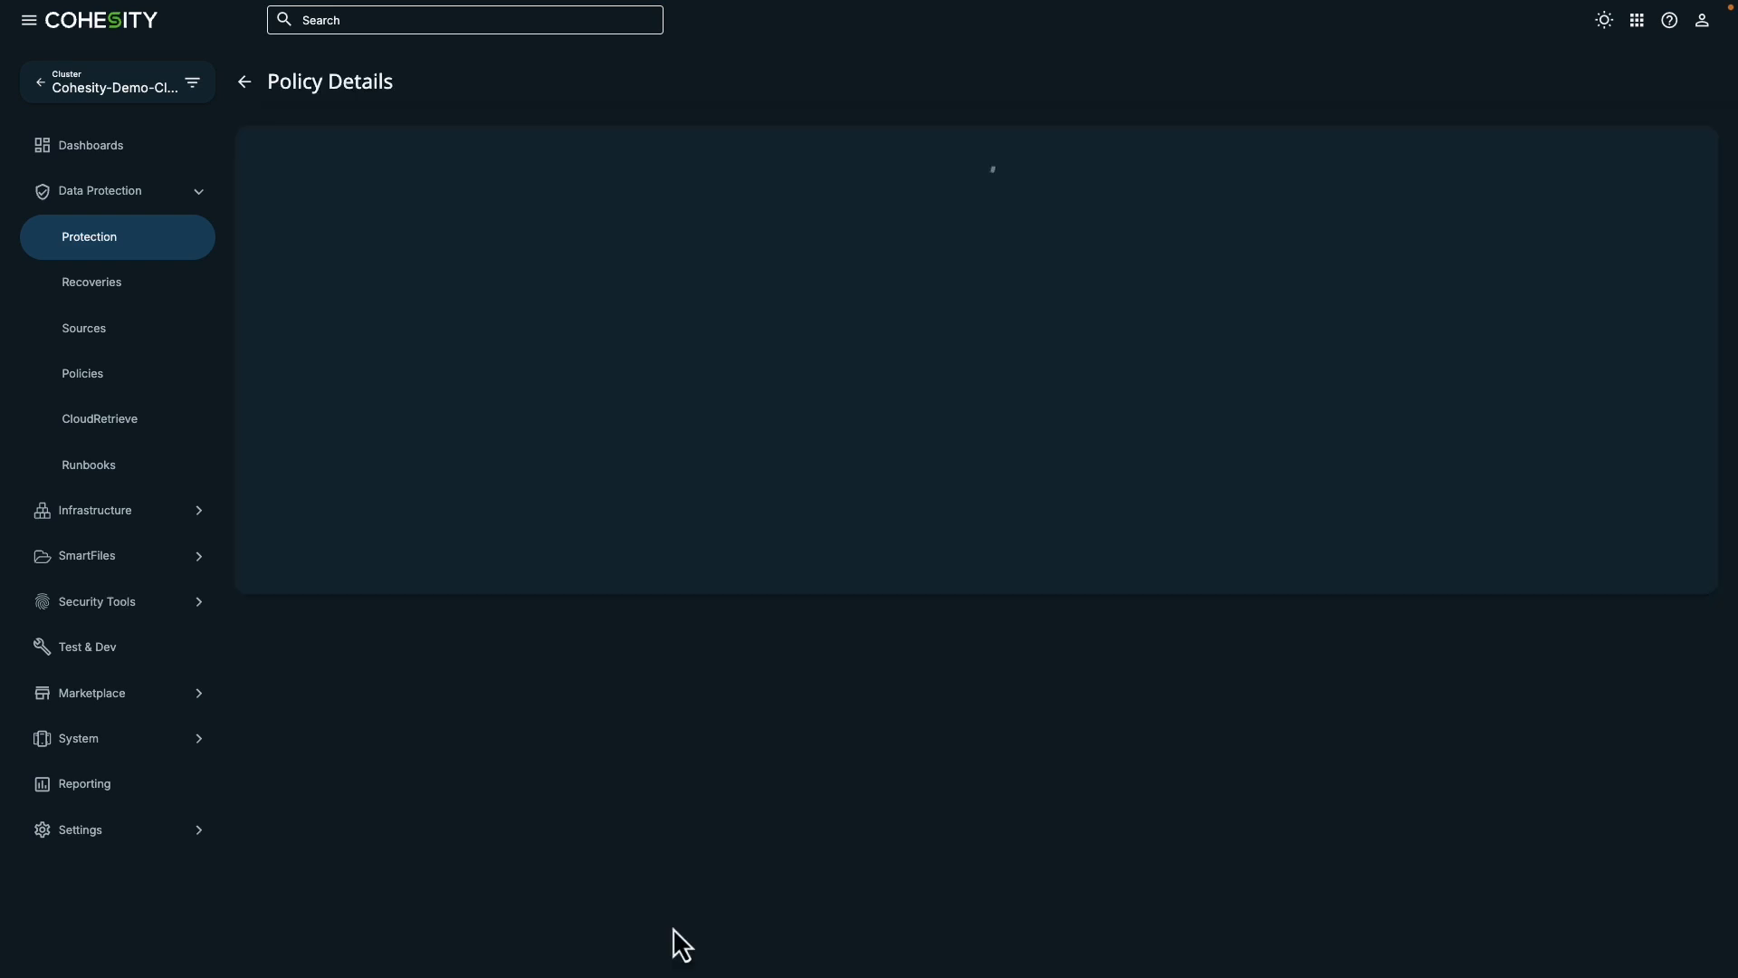
# - Return to the [Default] - CloudArchive VMs with Replication group and open its Nov 5, 2024 10:30am run
pyautogui.click(168, 258)
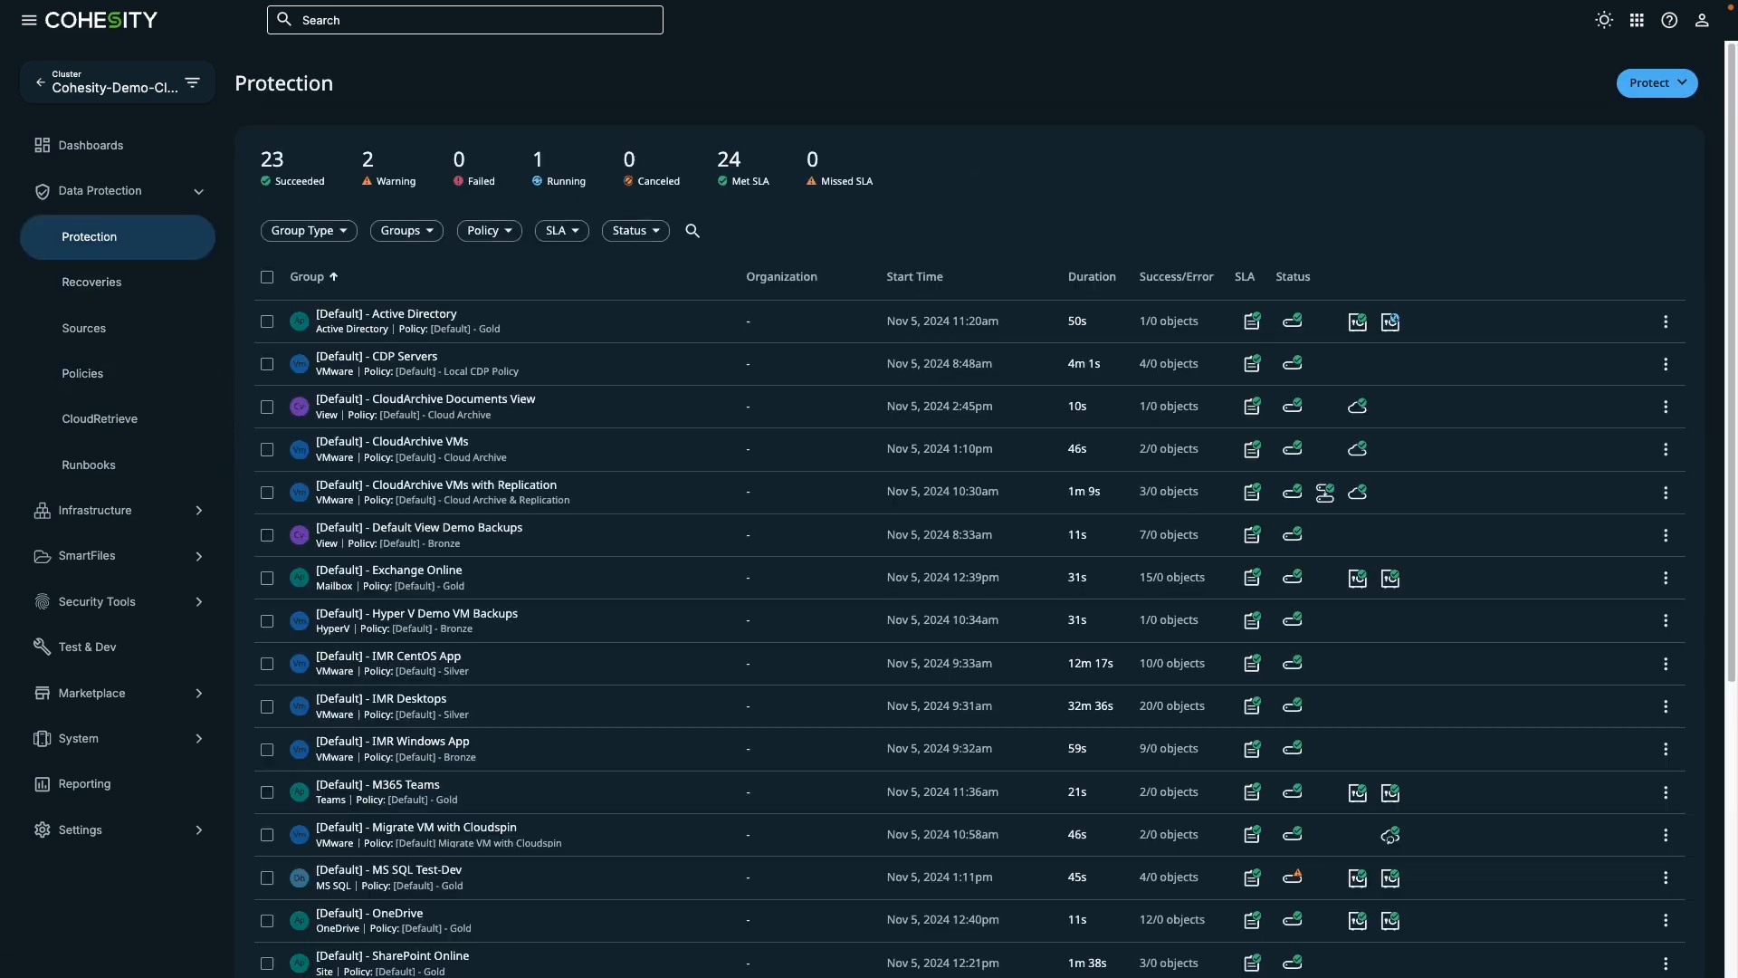
pyautogui.click(354, 486)
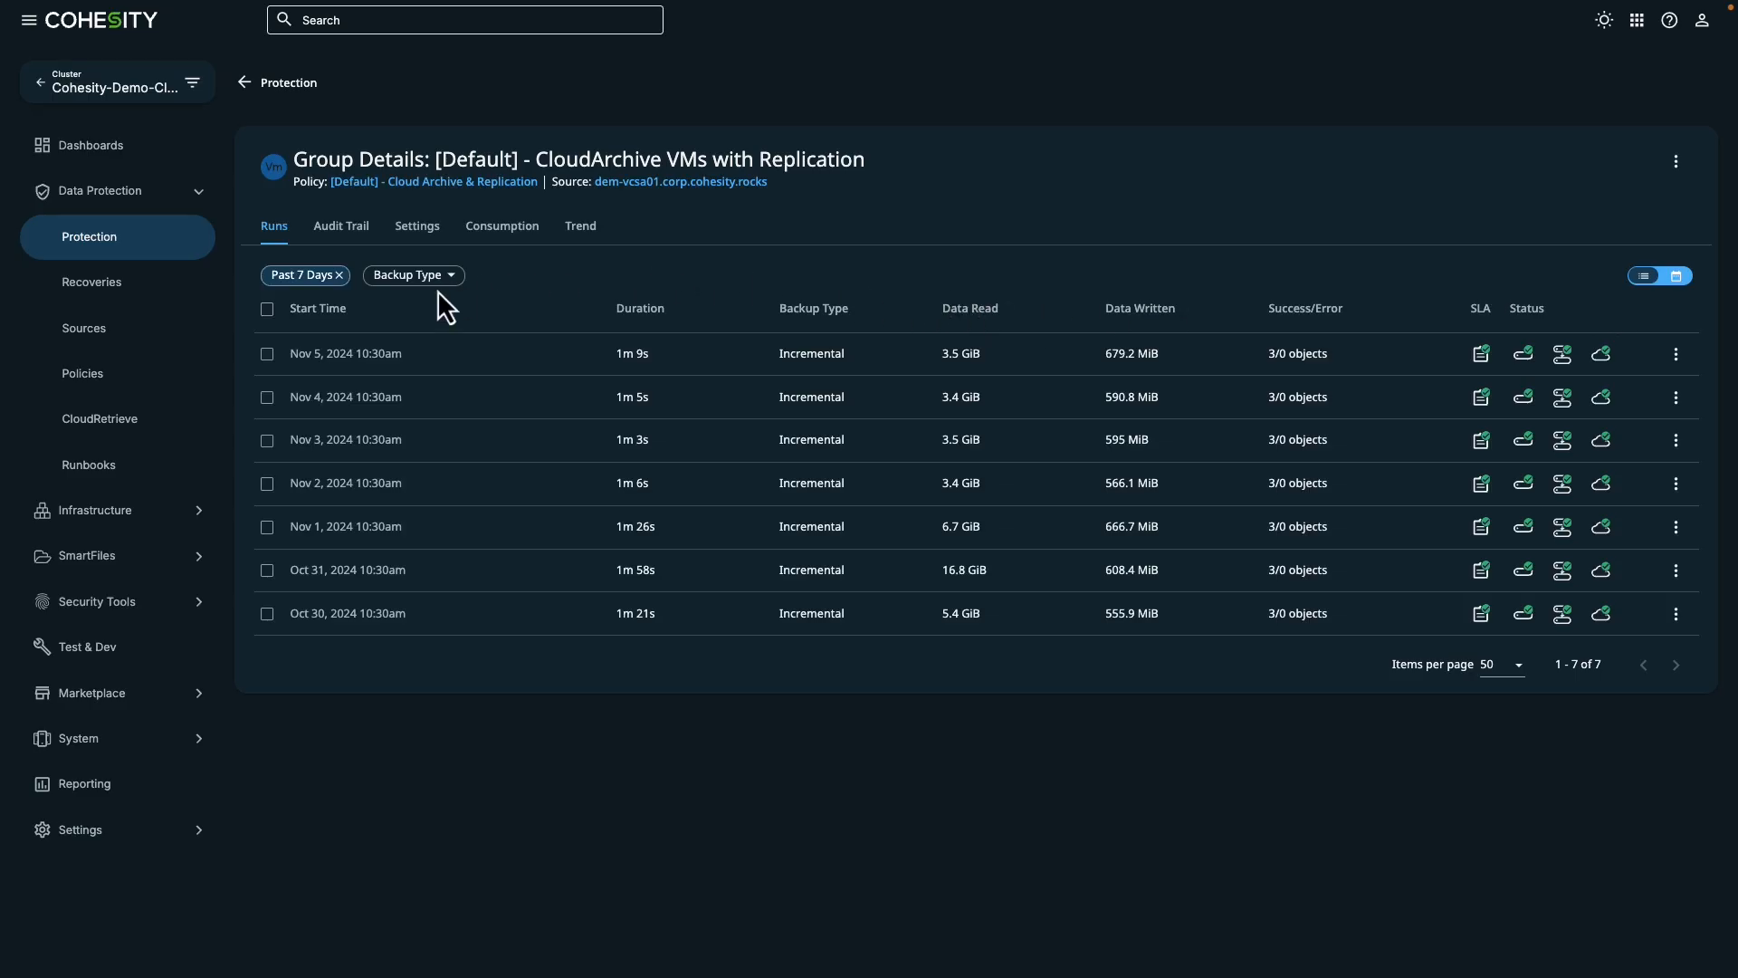
pyautogui.click(380, 353)
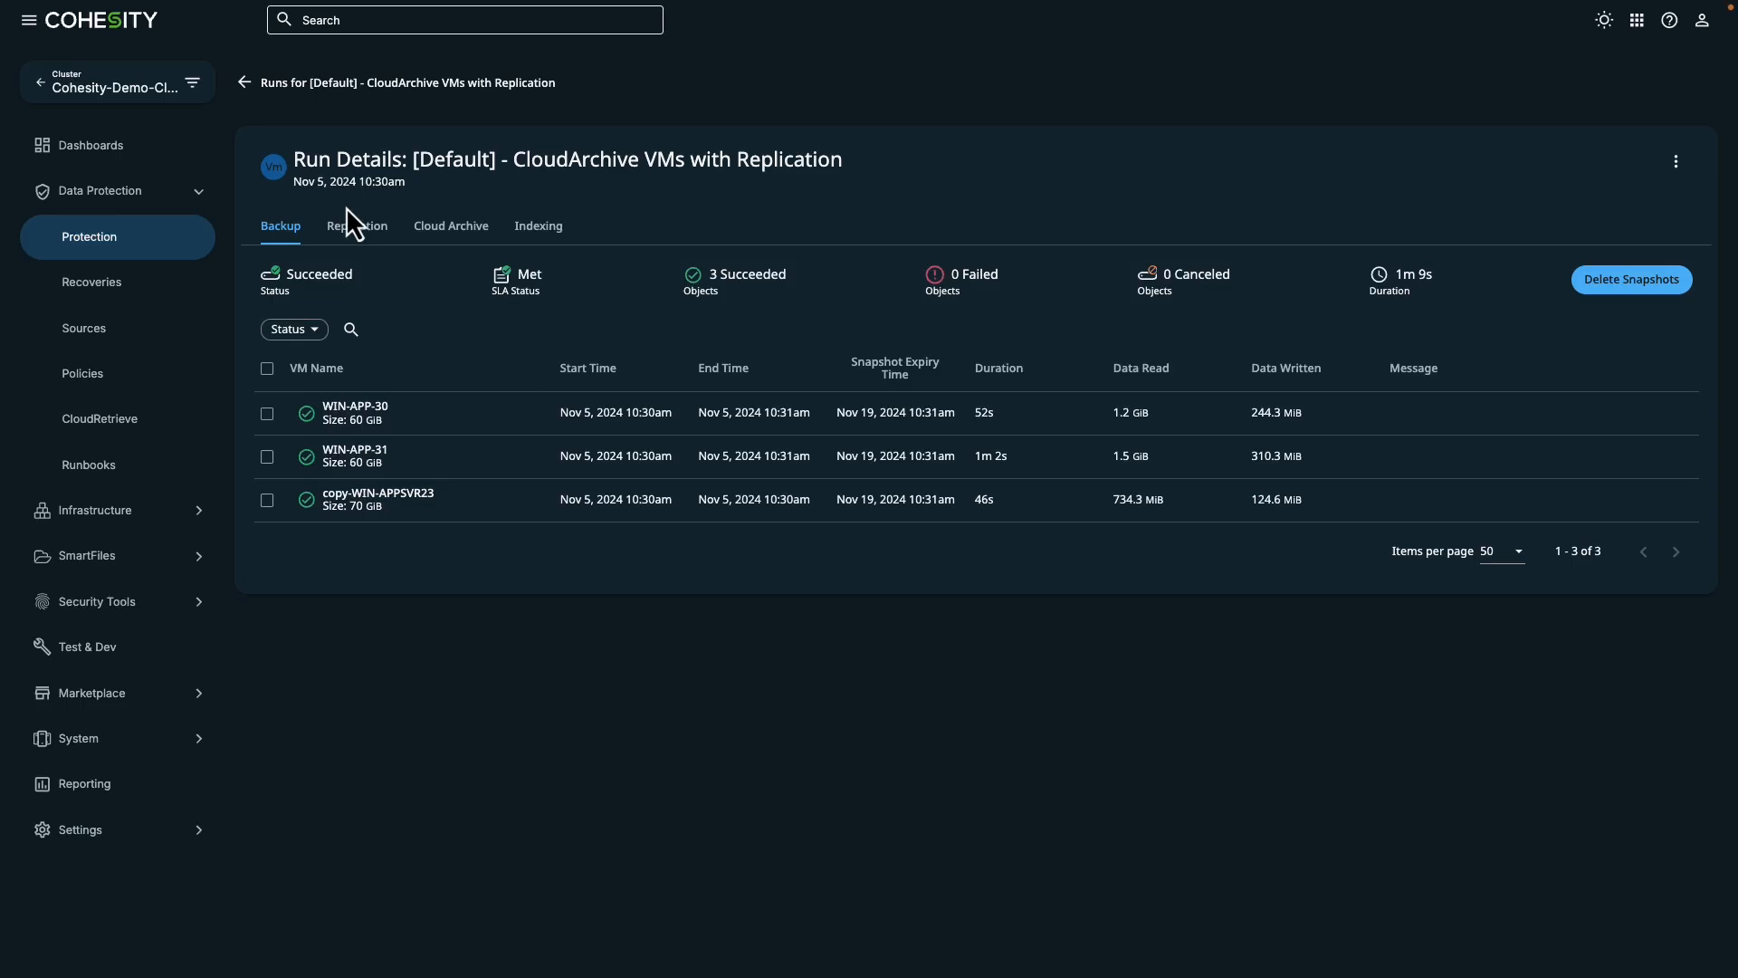
# - Examine the run's replication and cloud archive details, and view the backup task activity for WIN-APP-30
pyautogui.click(371, 228)
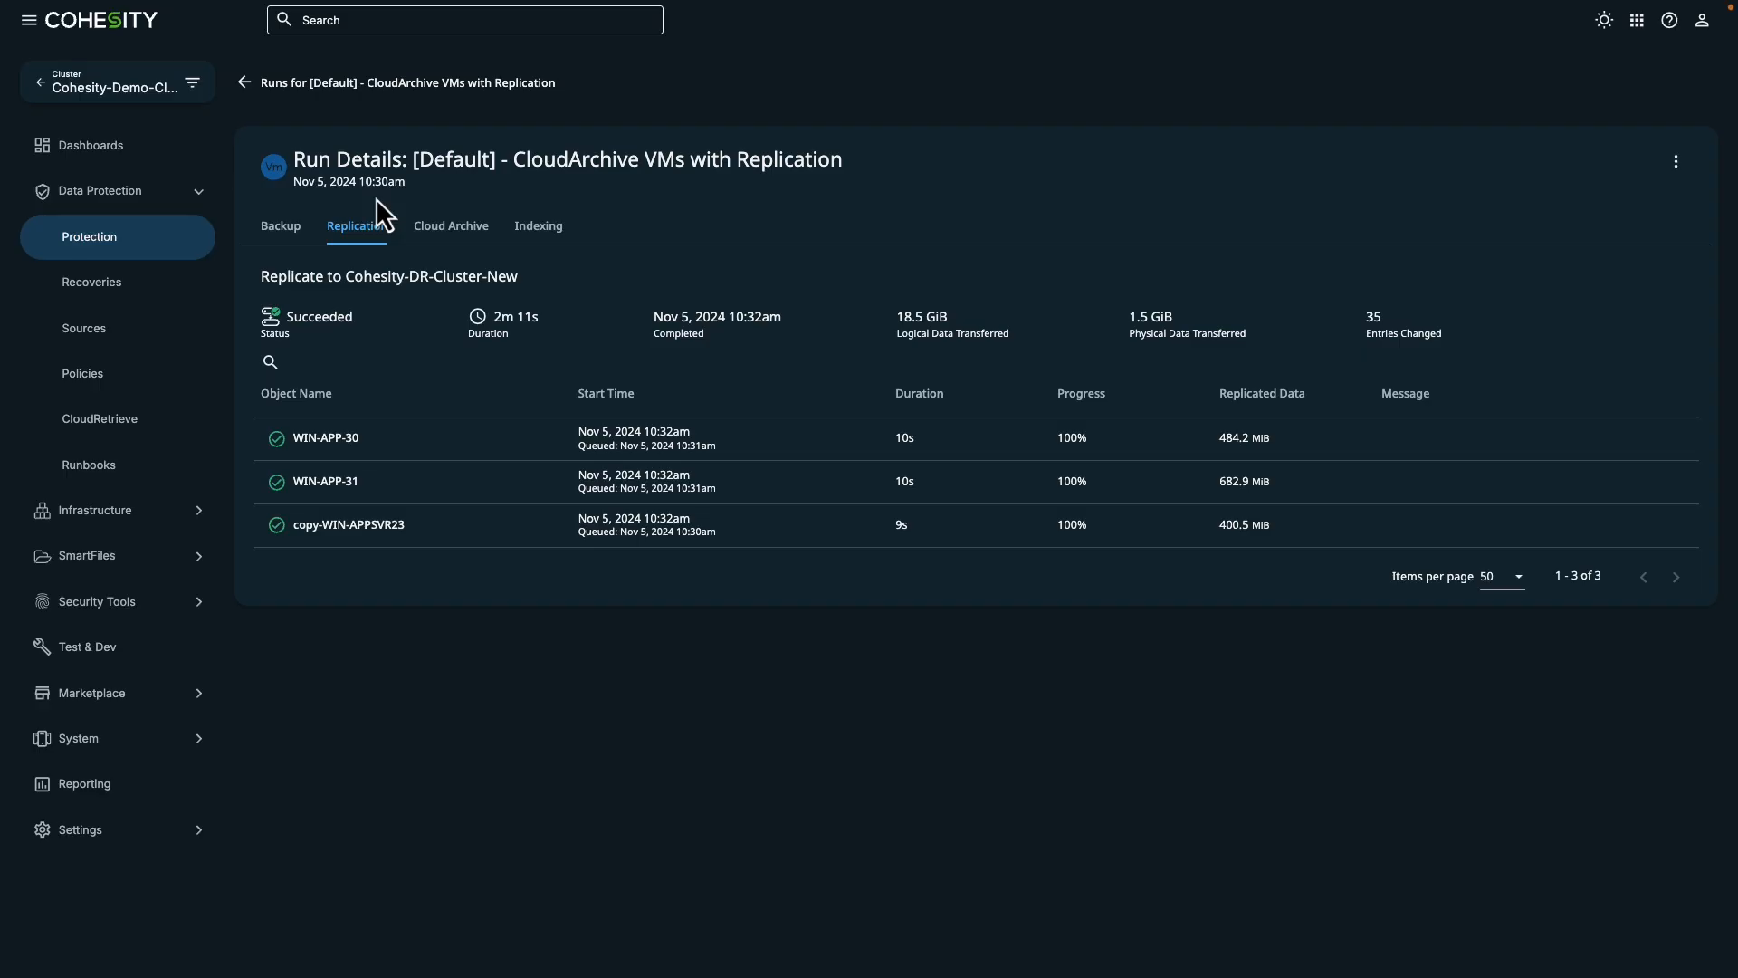
pyautogui.click(438, 226)
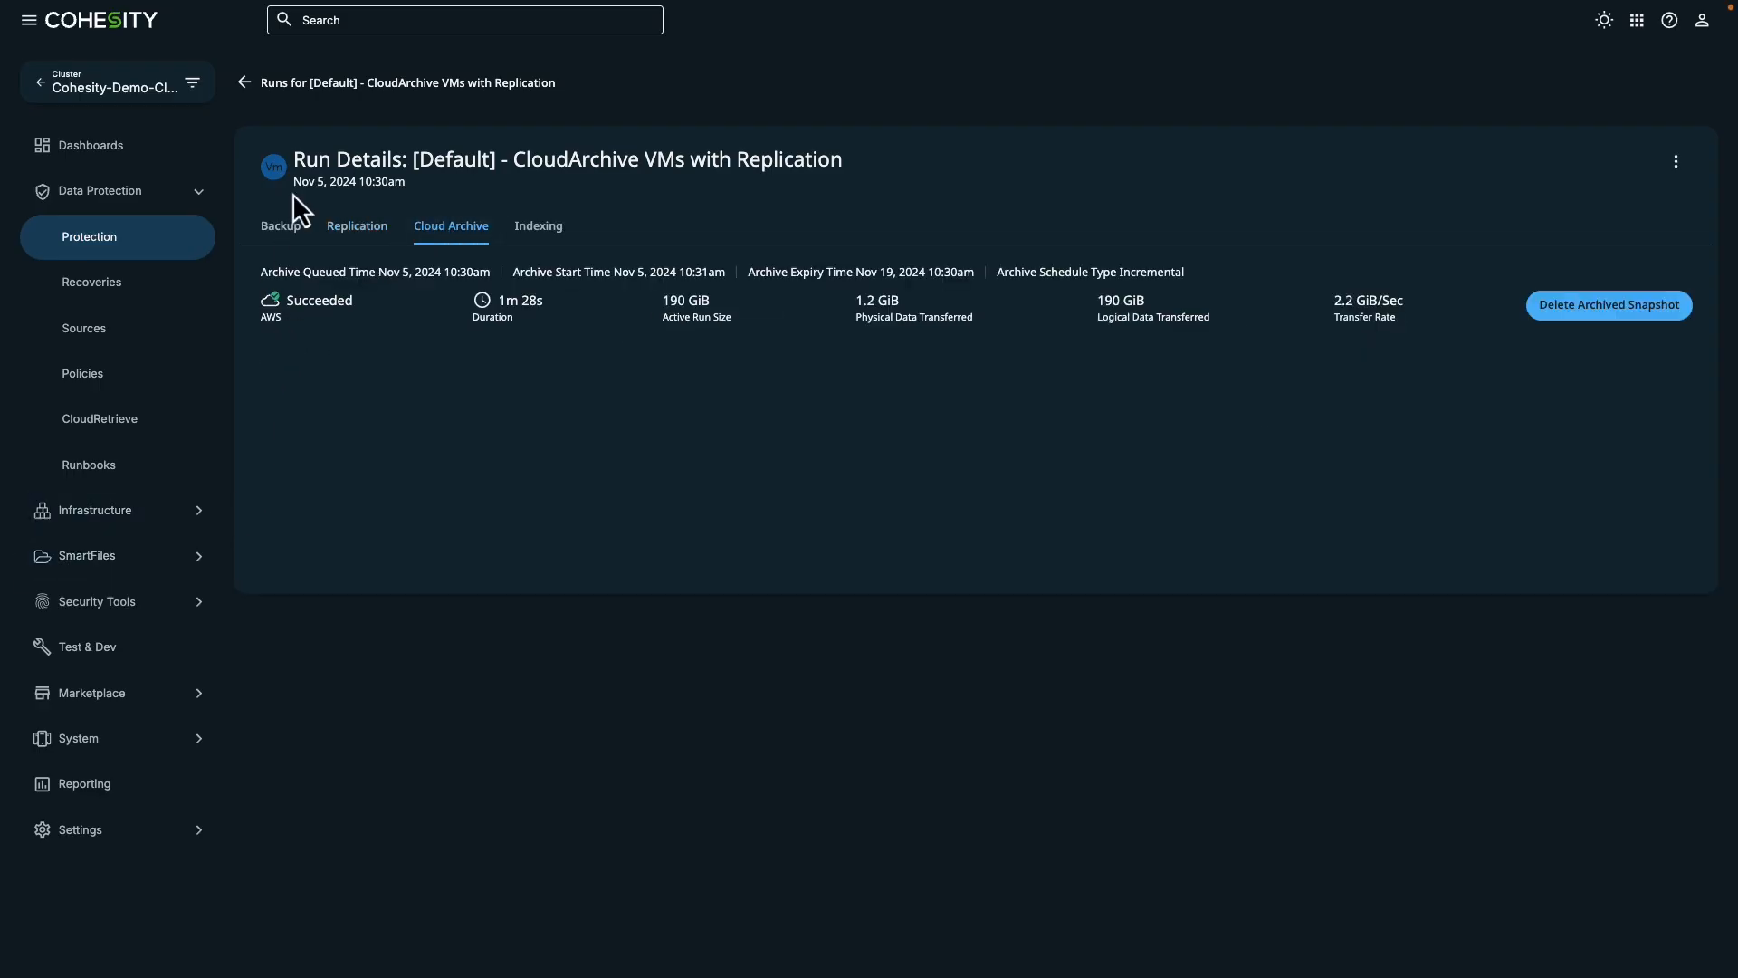
pyautogui.click(283, 229)
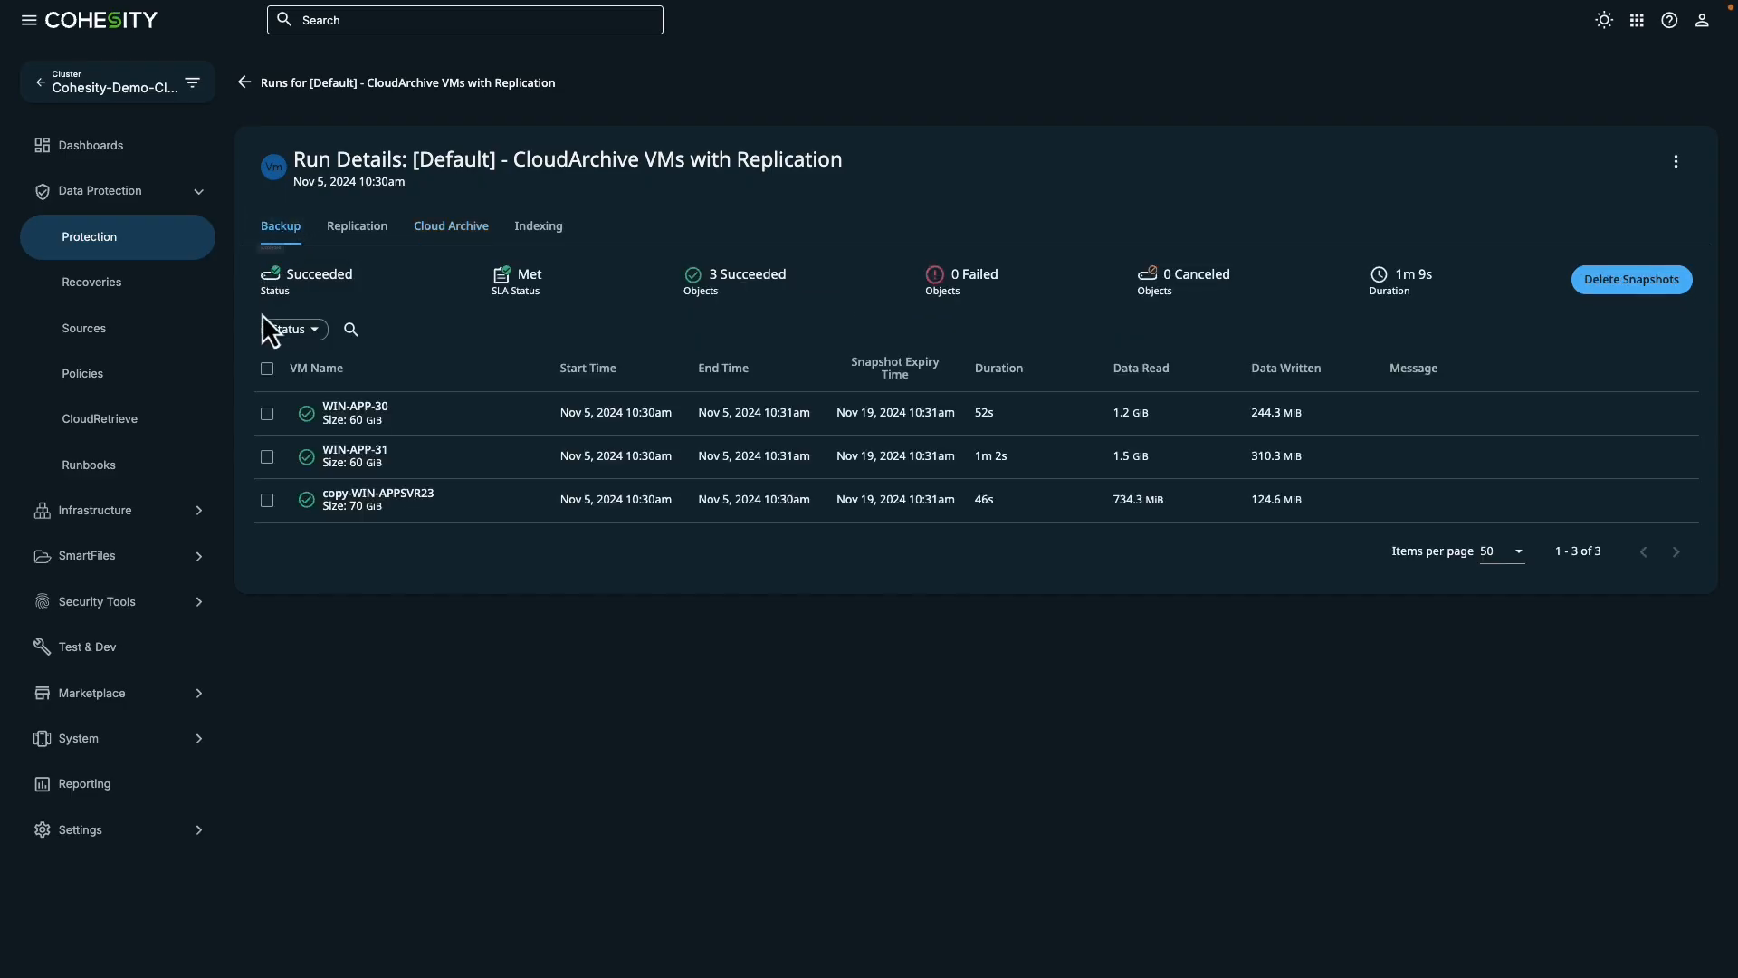
pyautogui.click(349, 407)
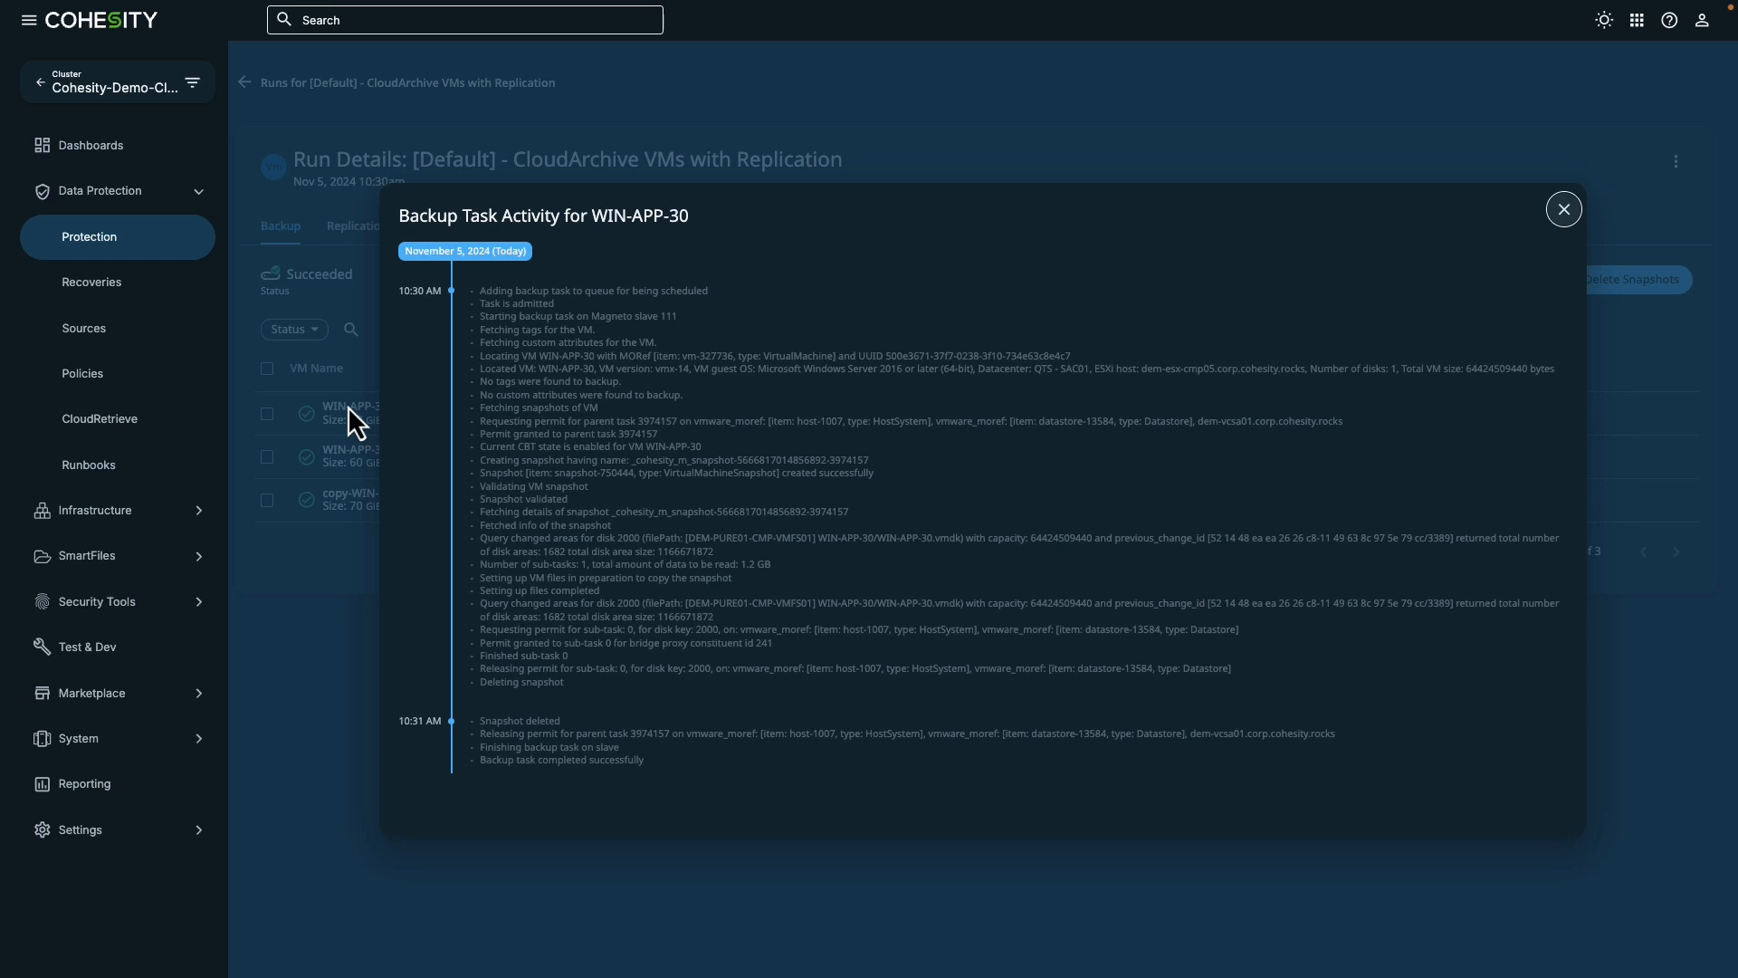
pyautogui.click(1566, 211)
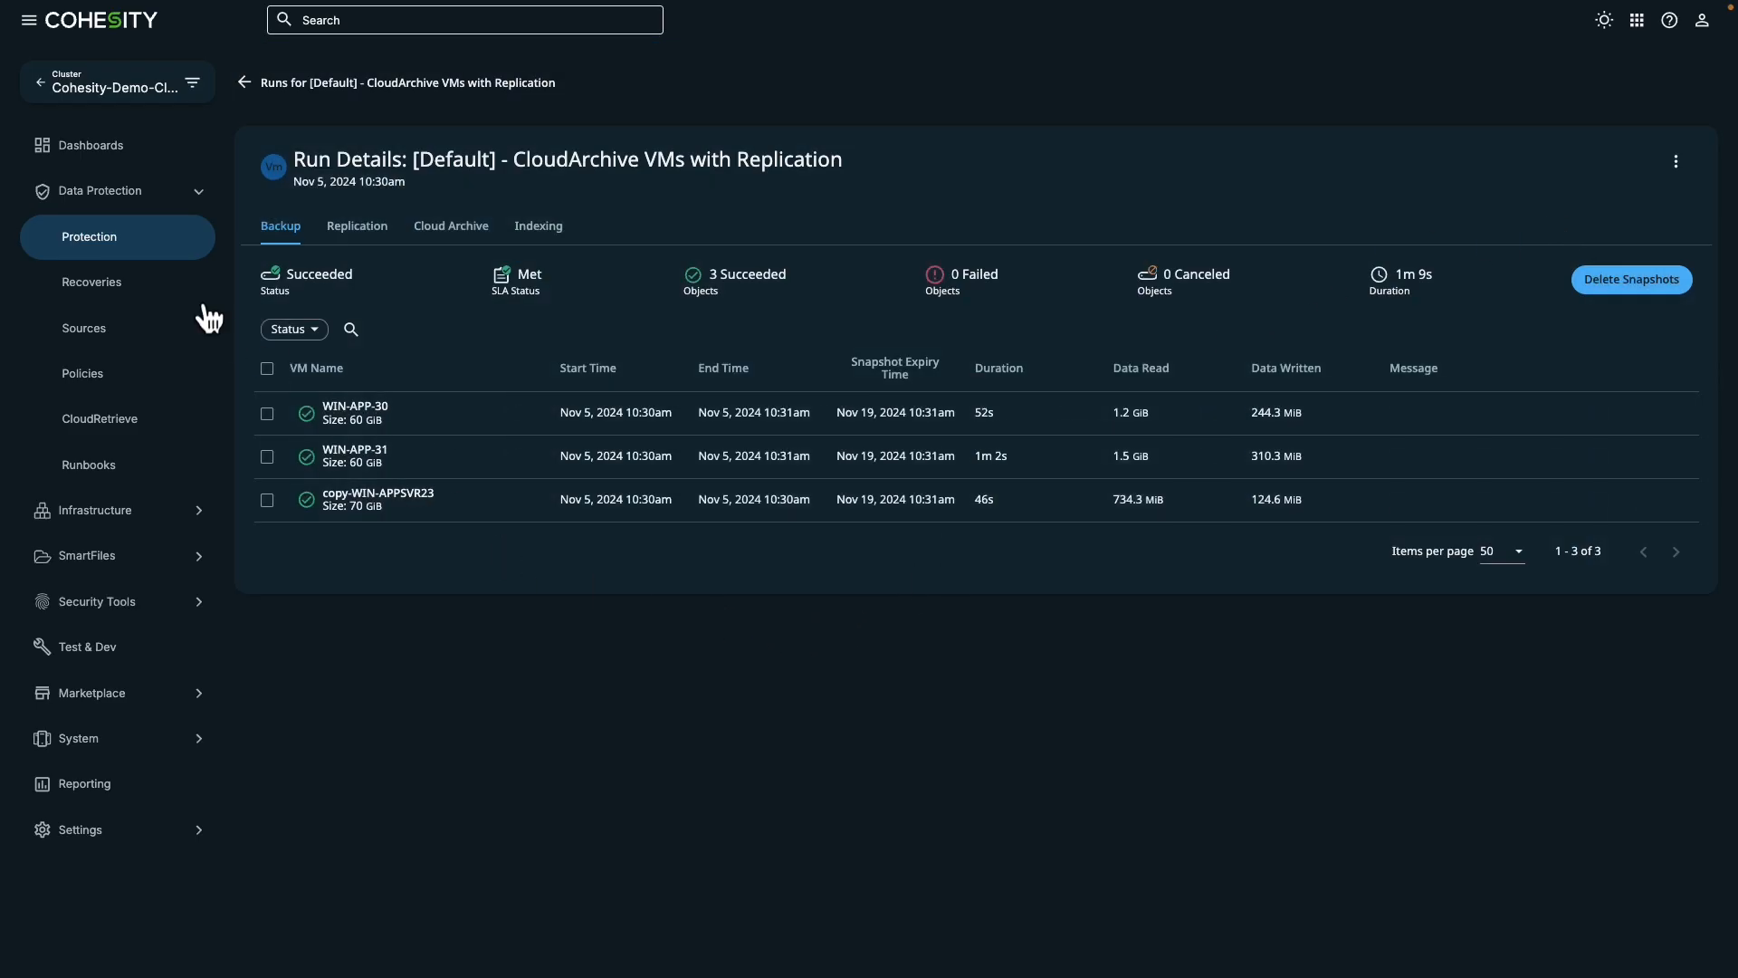
# - Open the recoveries overview and start a new recovery for virtual machines, choosing whole VMs
pyautogui.click(144, 284)
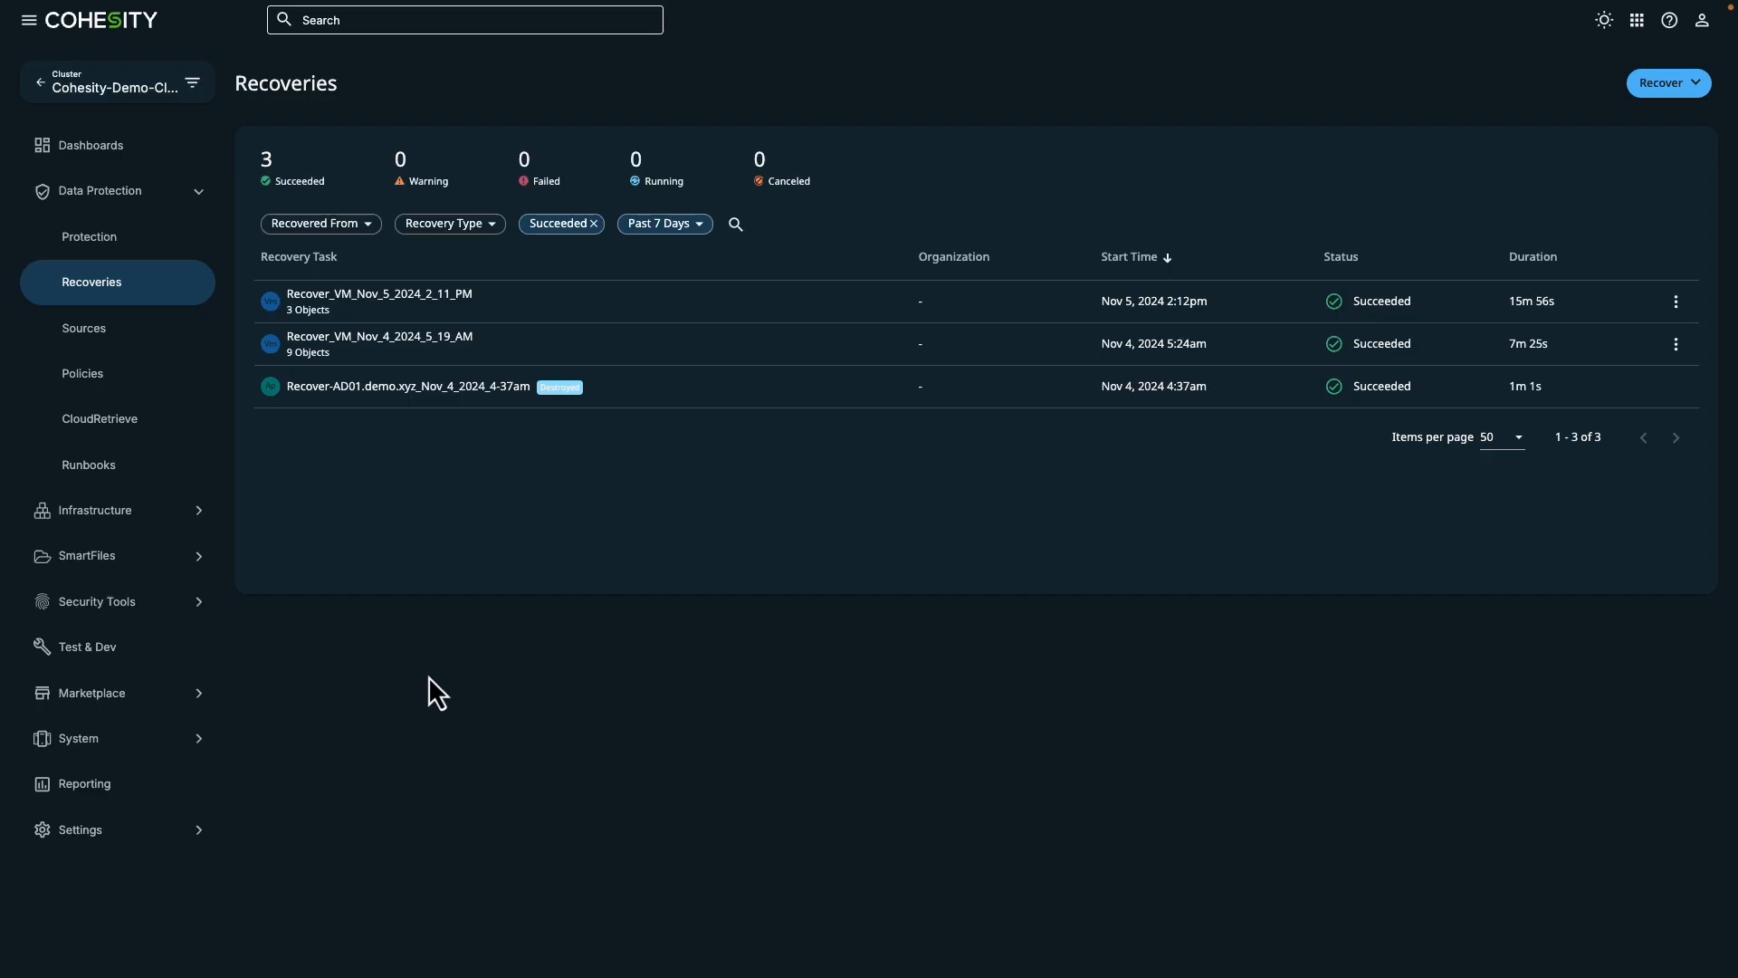
pyautogui.click(1675, 84)
pyautogui.moveTo(1635, 164)
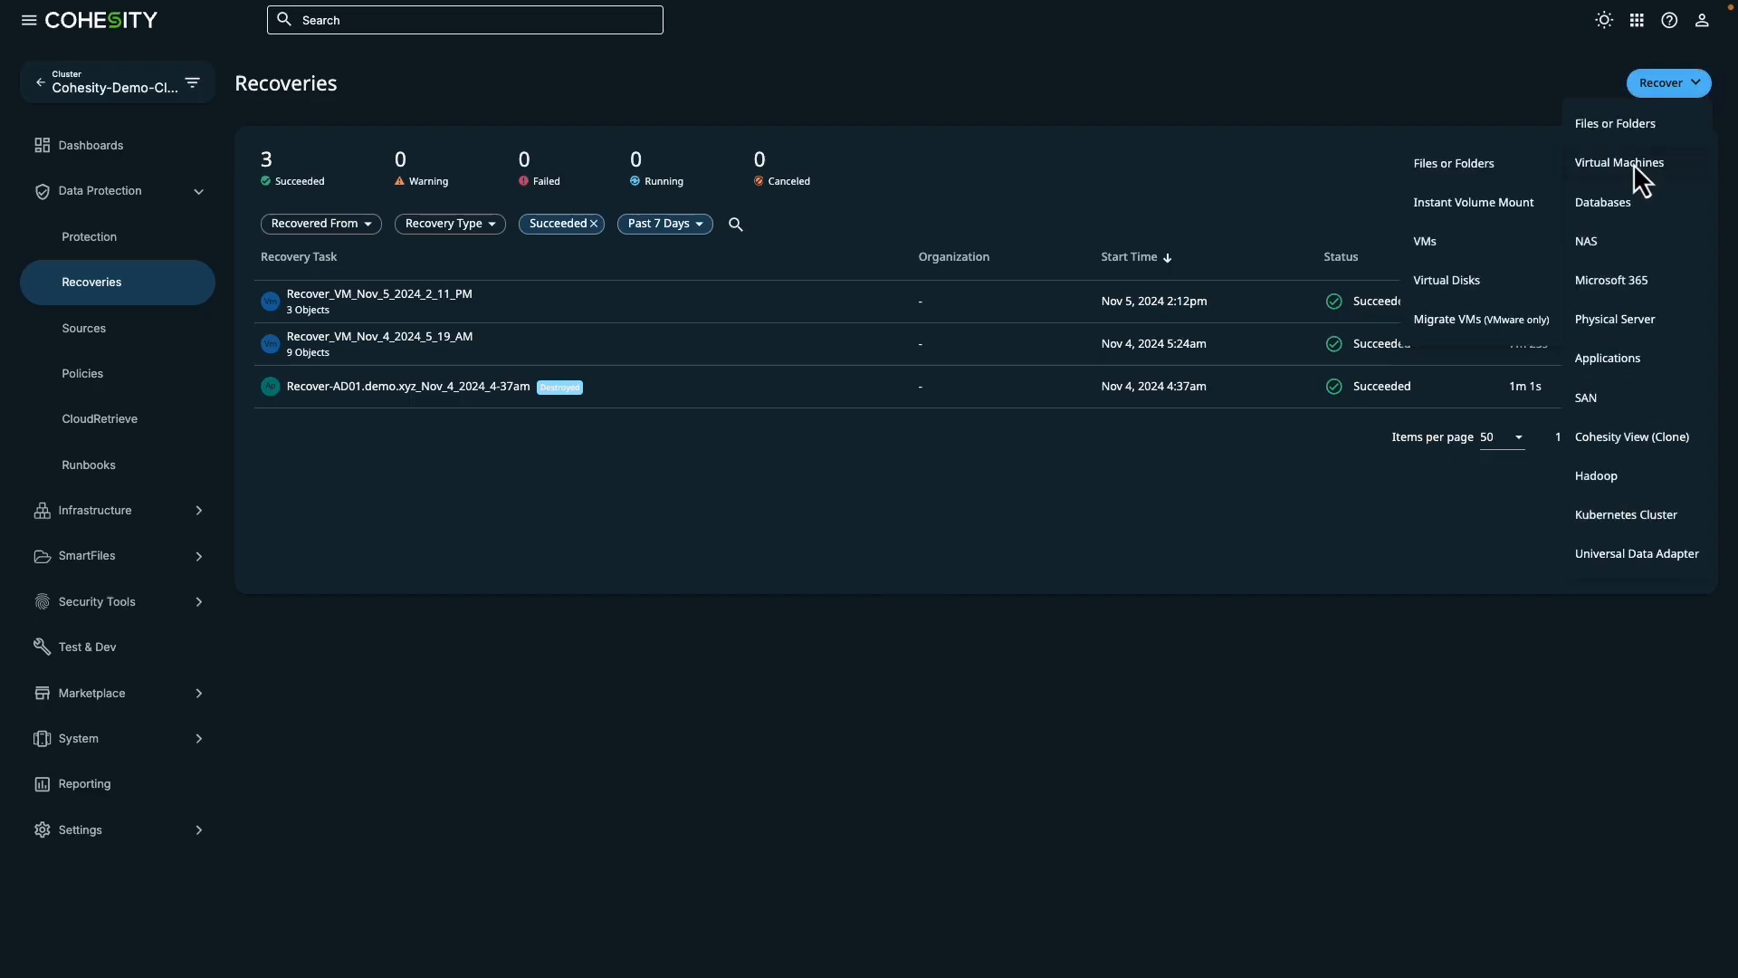
pyautogui.click(1425, 241)
# - Search the protection groups for "CloudAr" and filter the VM search by [Default] - CloudArchive VMs with Replication
pyautogui.click(681, 220)
pyautogui.write('C')
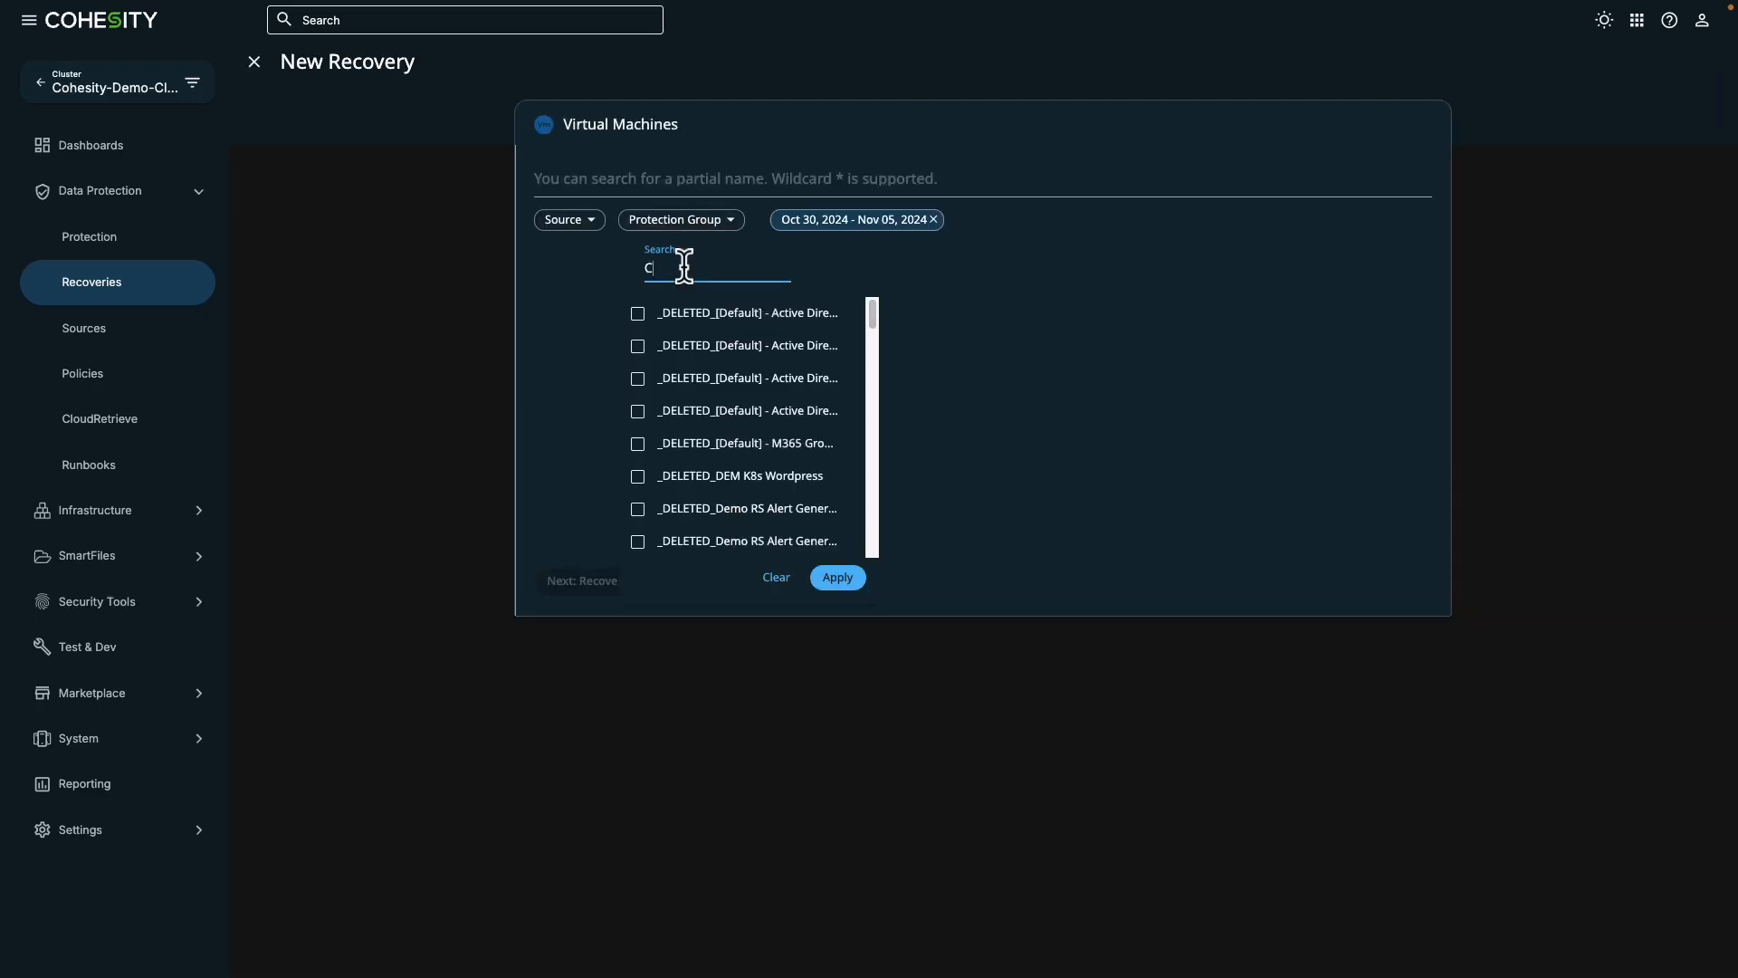
pyautogui.write('loudar')
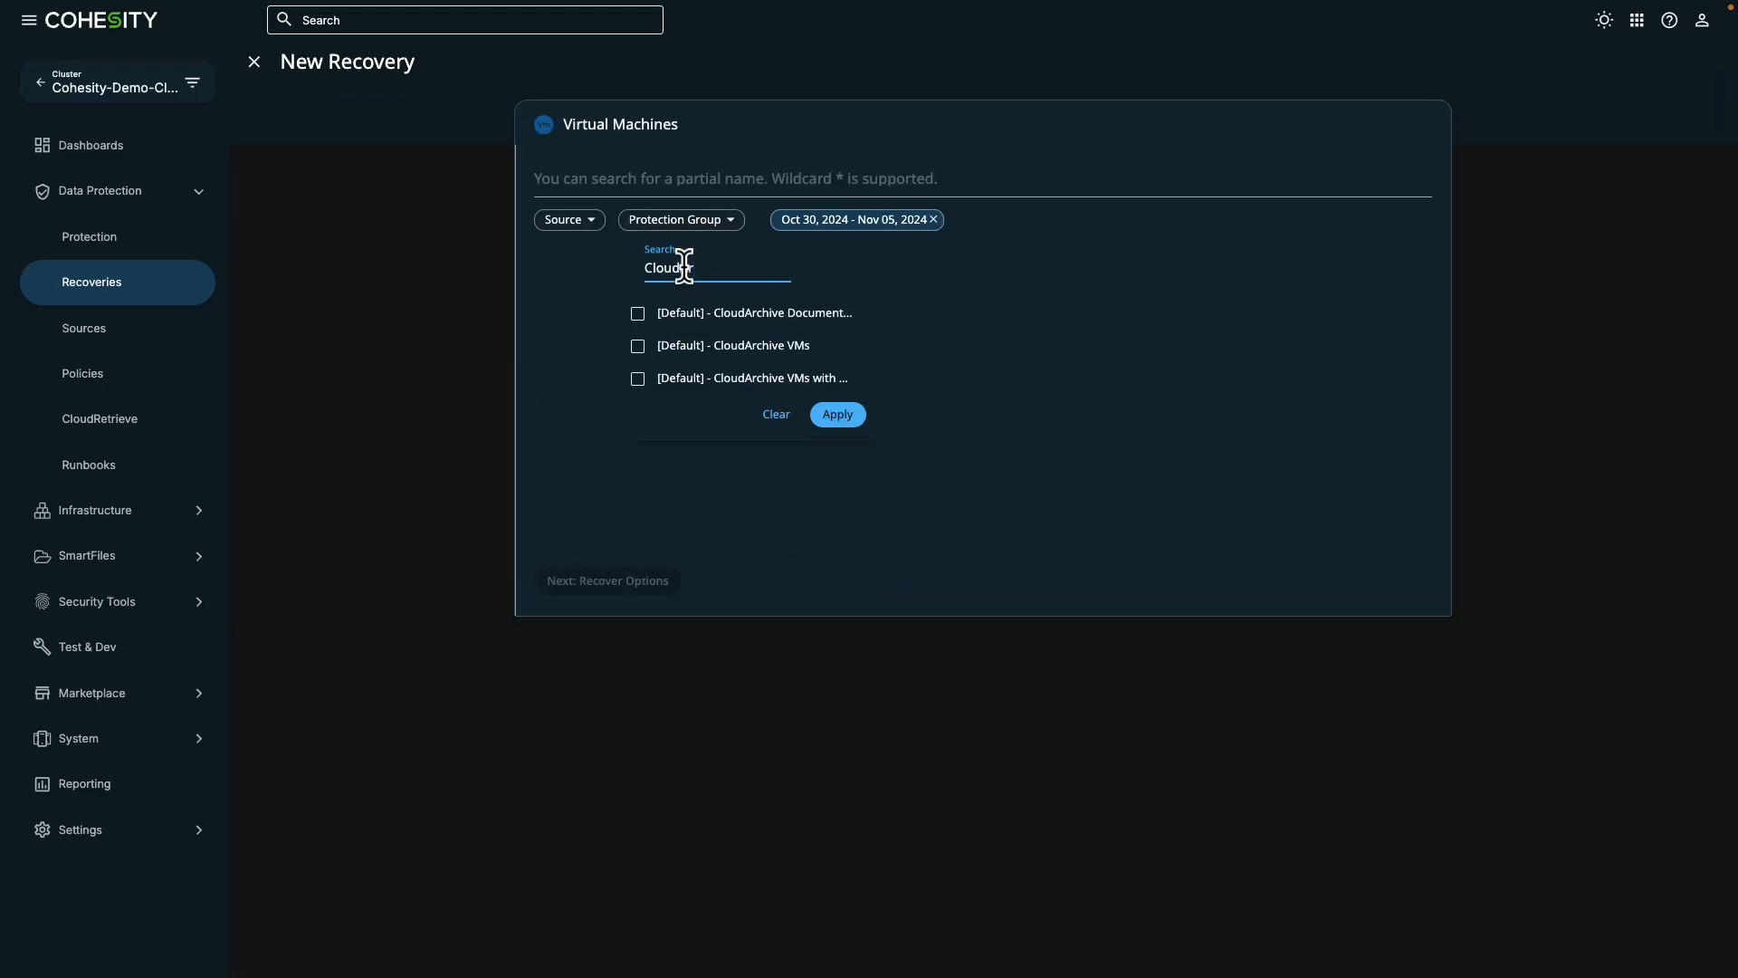
pyautogui.click(639, 379)
pyautogui.click(837, 415)
# - Search with the wildcard * and select the entire [Default] - CloudArchive VMs with Replication group for recovery
pyautogui.click(703, 175)
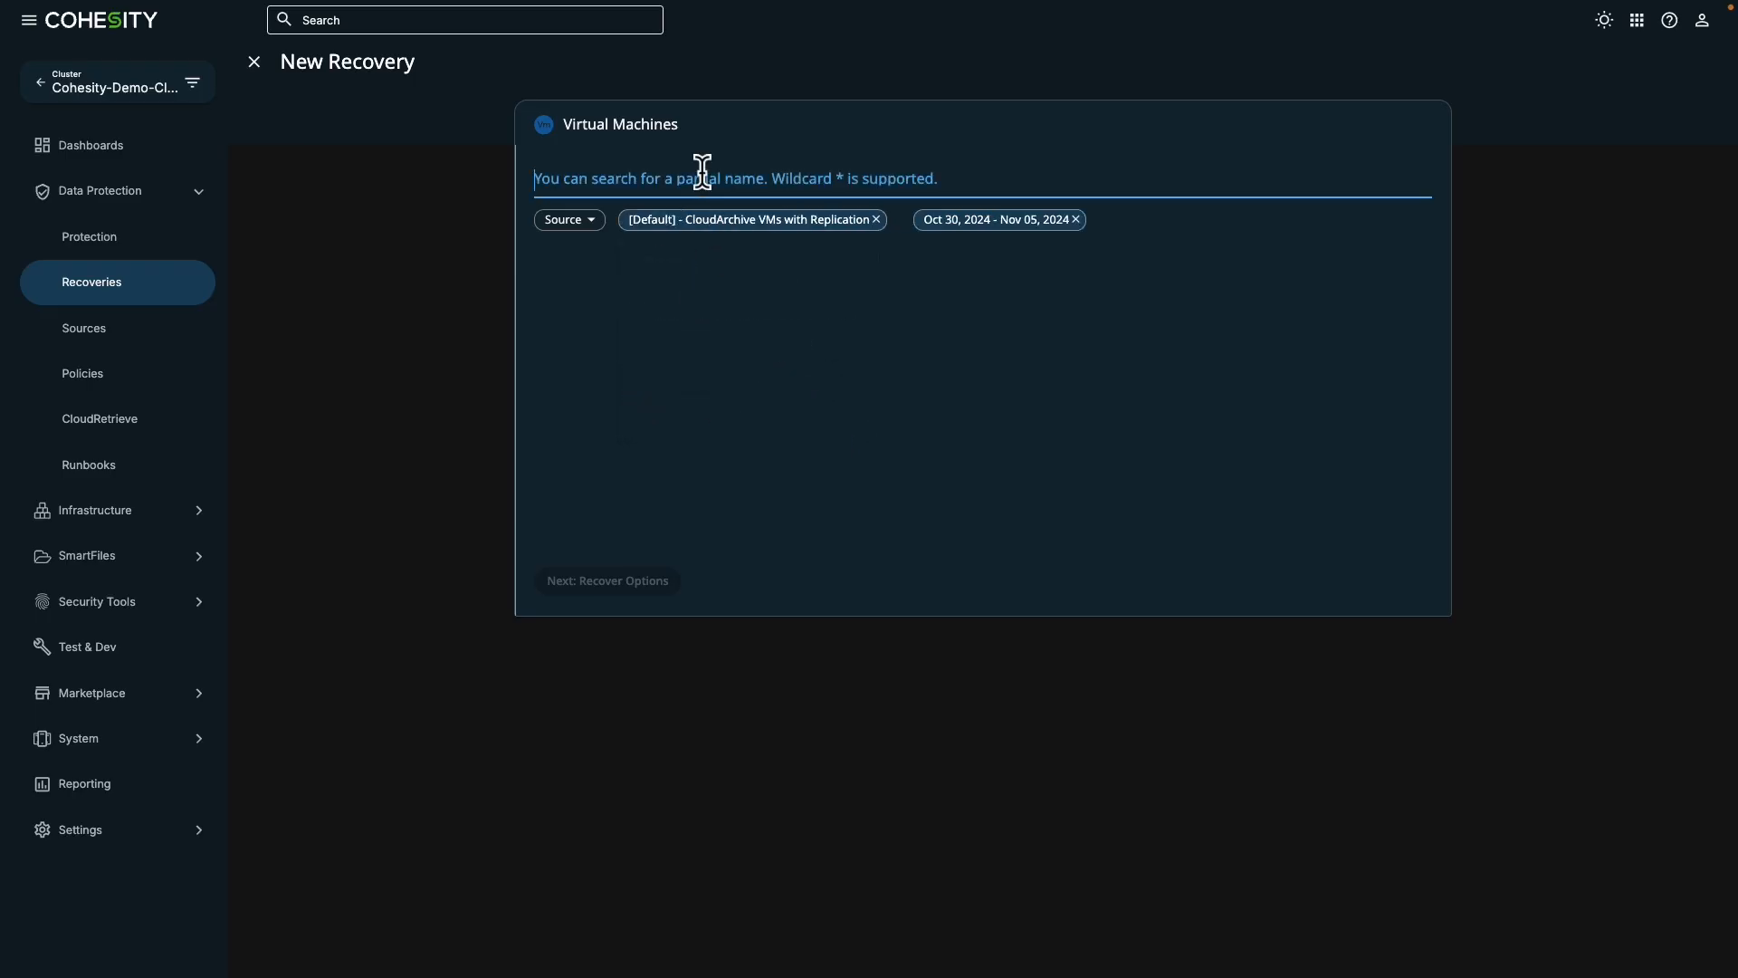
pyautogui.write('*')
pyautogui.press('Return')
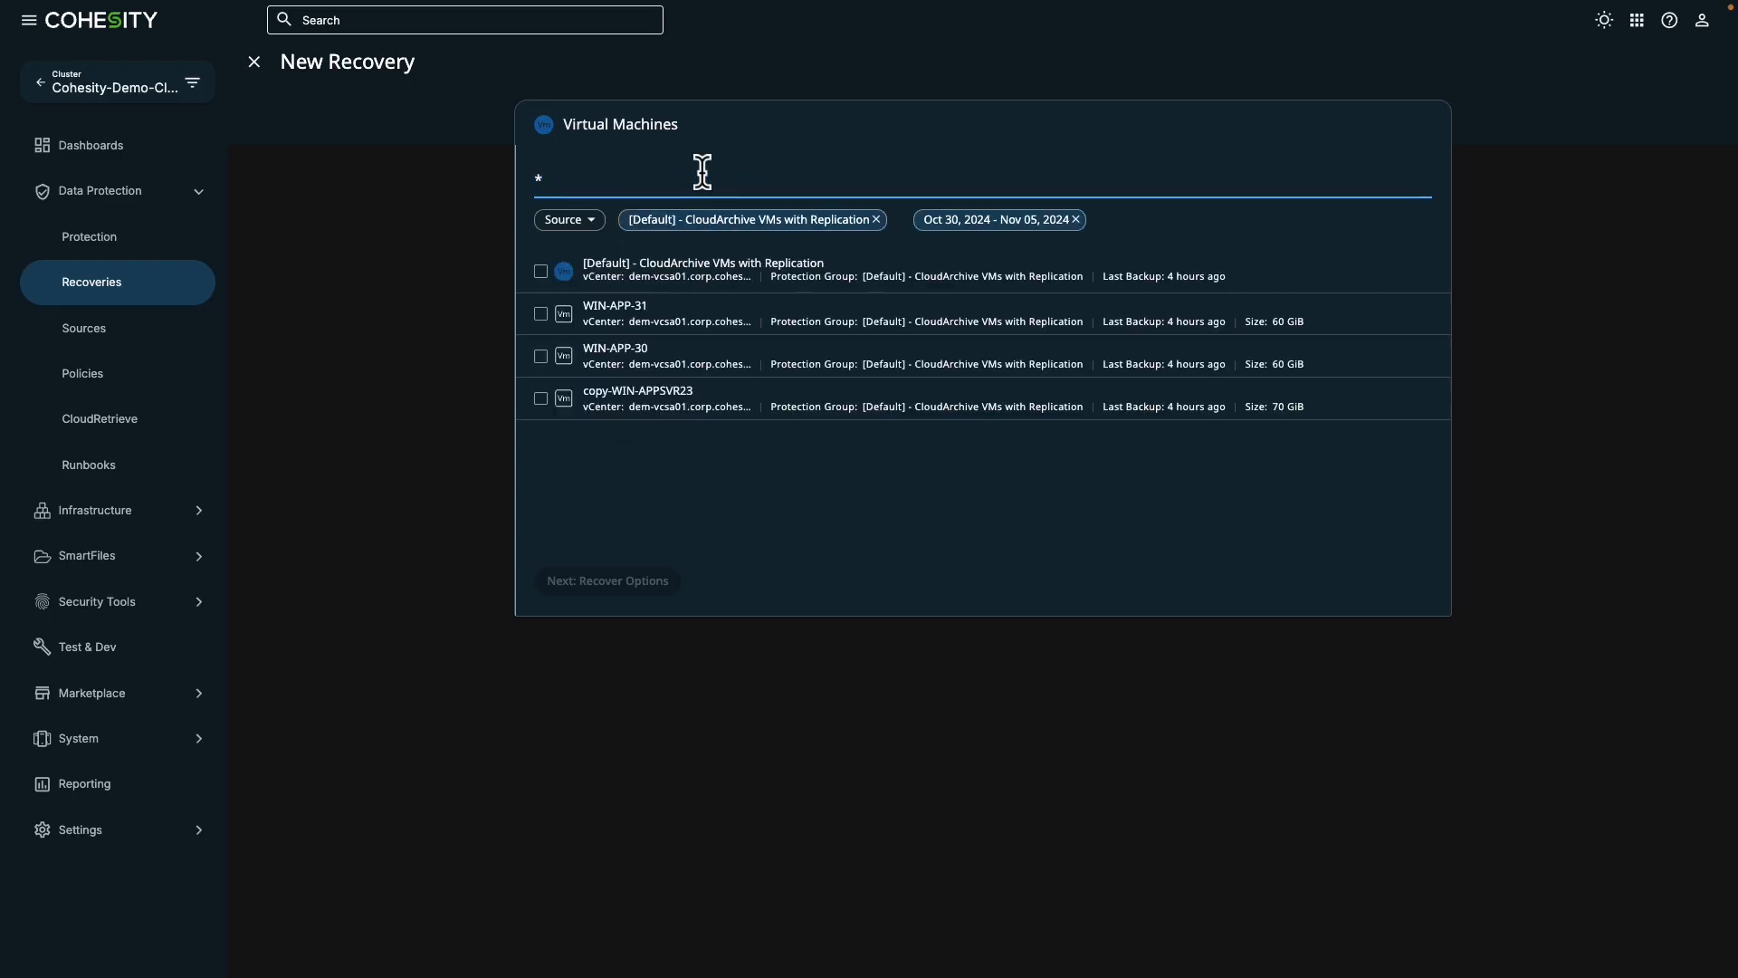
pyautogui.click(540, 272)
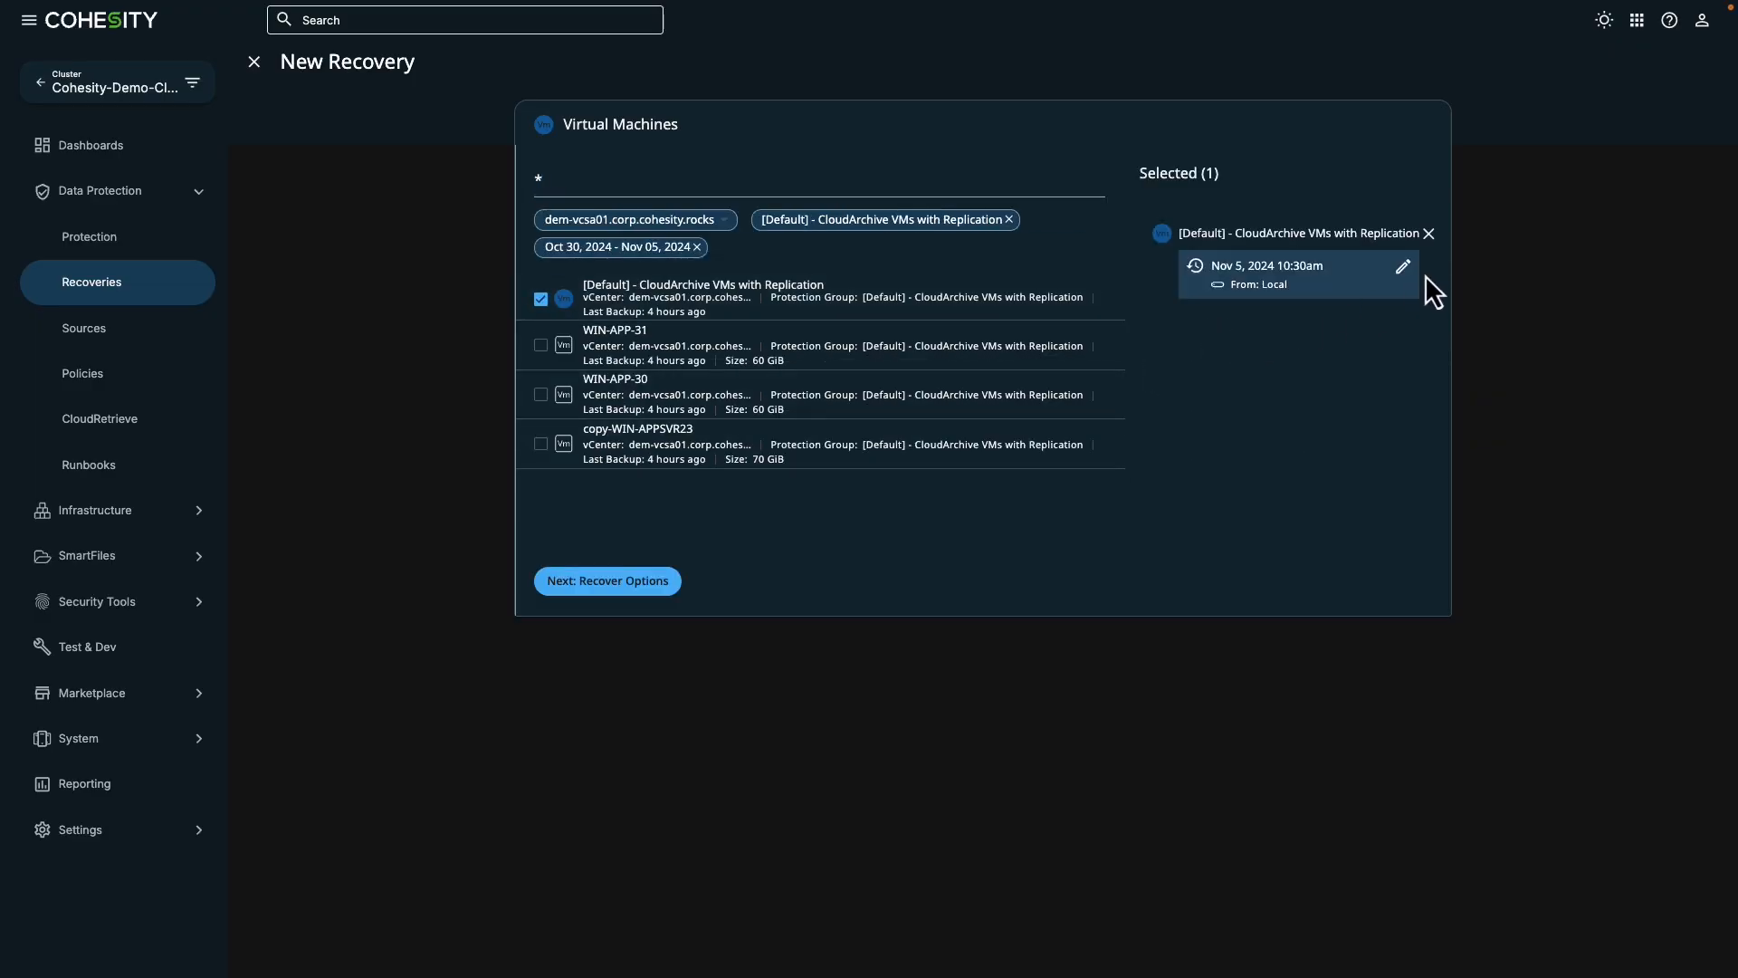
# - Set the recovery point to the cloud archive copy of the Nov 5, 2024 10:30am run and continue to the recovery options
pyautogui.click(1402, 268)
pyautogui.click(1100, 233)
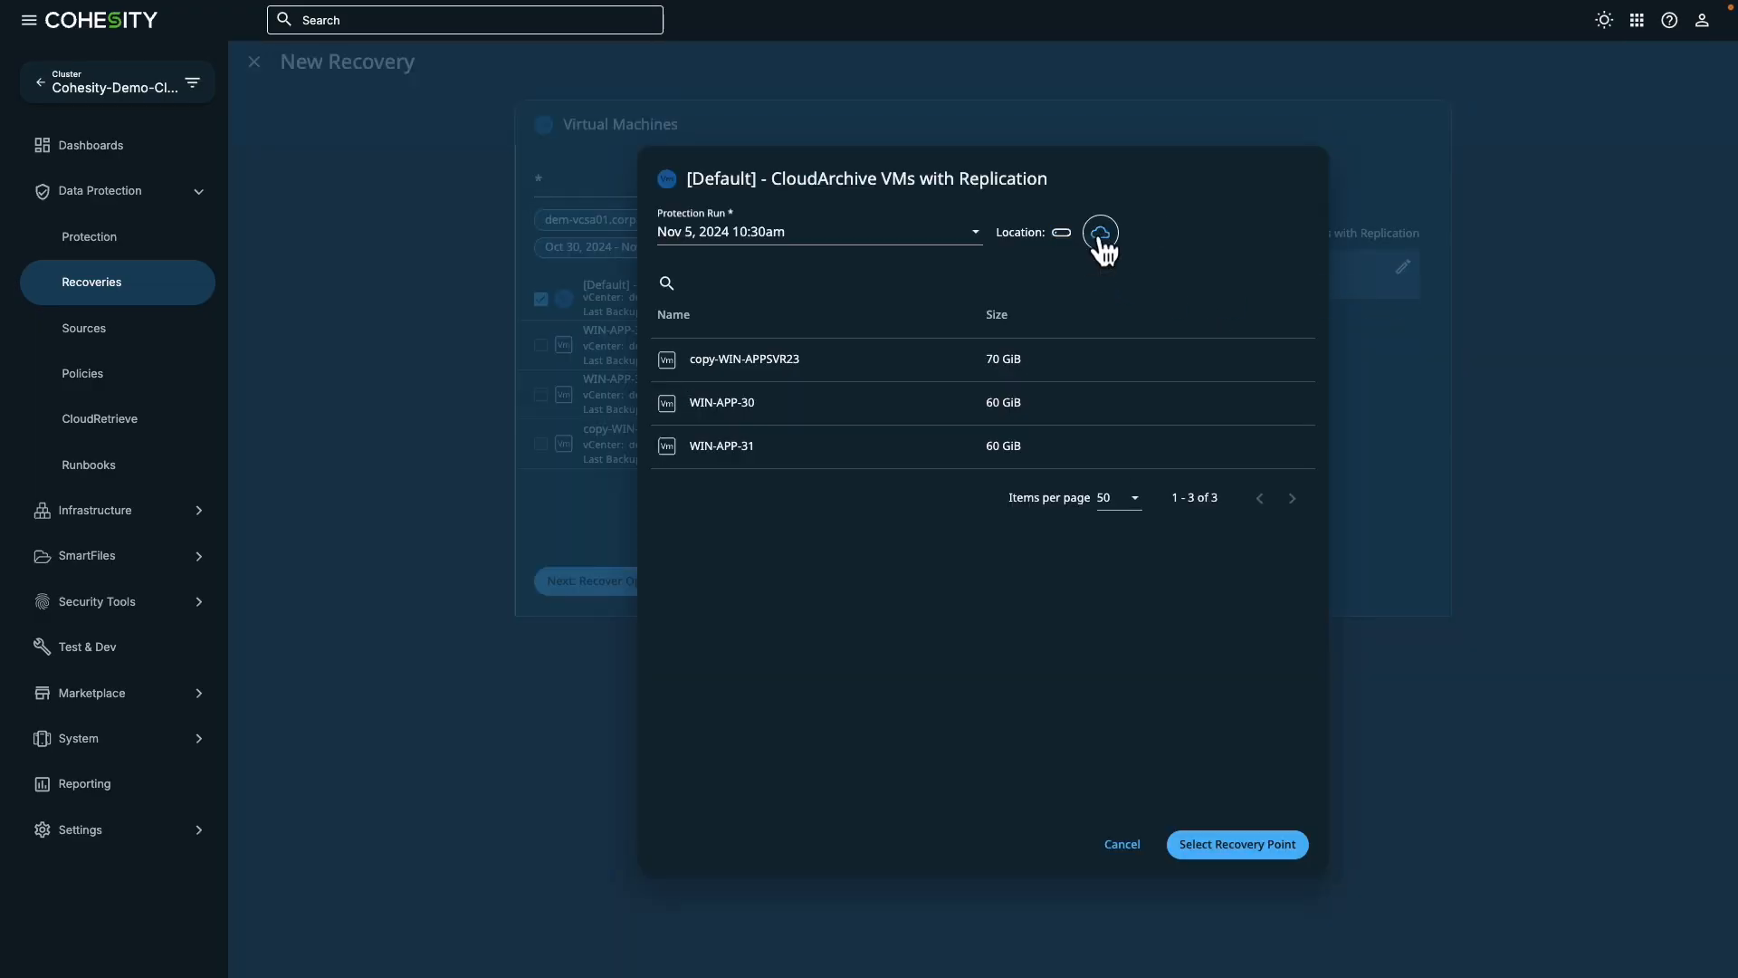
pyautogui.click(1227, 846)
pyautogui.click(579, 581)
# - Recover to a new location with registered source dr-vcsa01.corp.cohesity.rocks and resource pool Resources
pyautogui.click(676, 289)
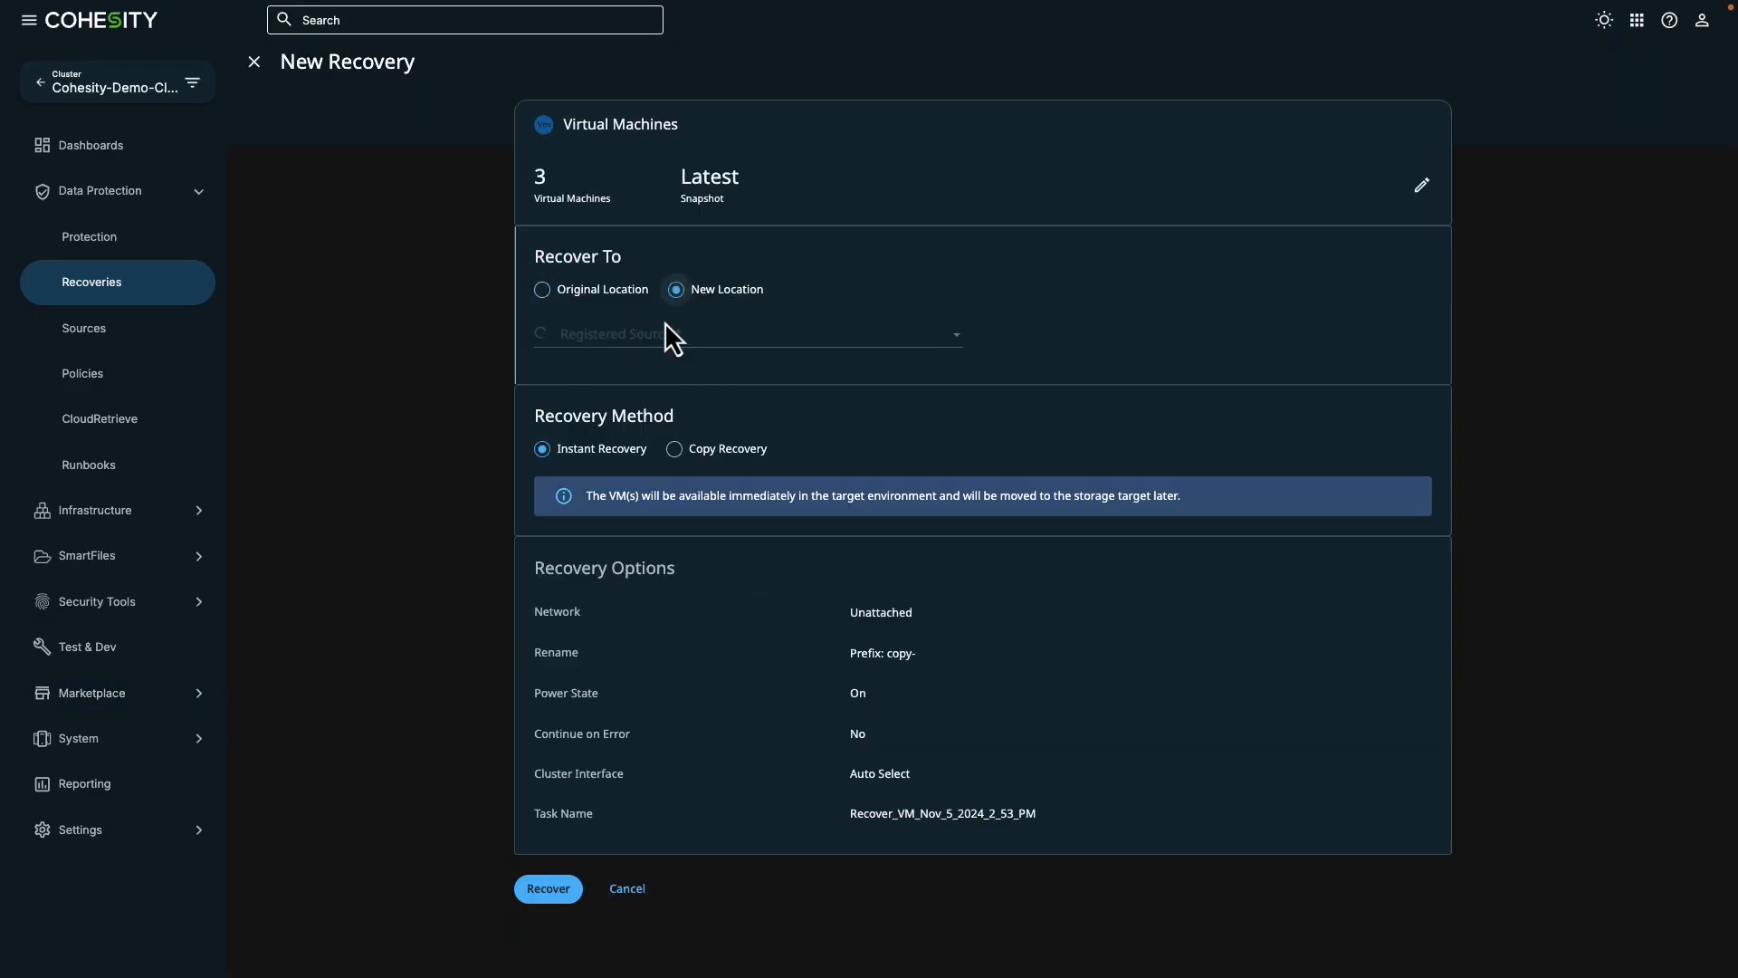
pyautogui.click(650, 335)
pyautogui.click(639, 403)
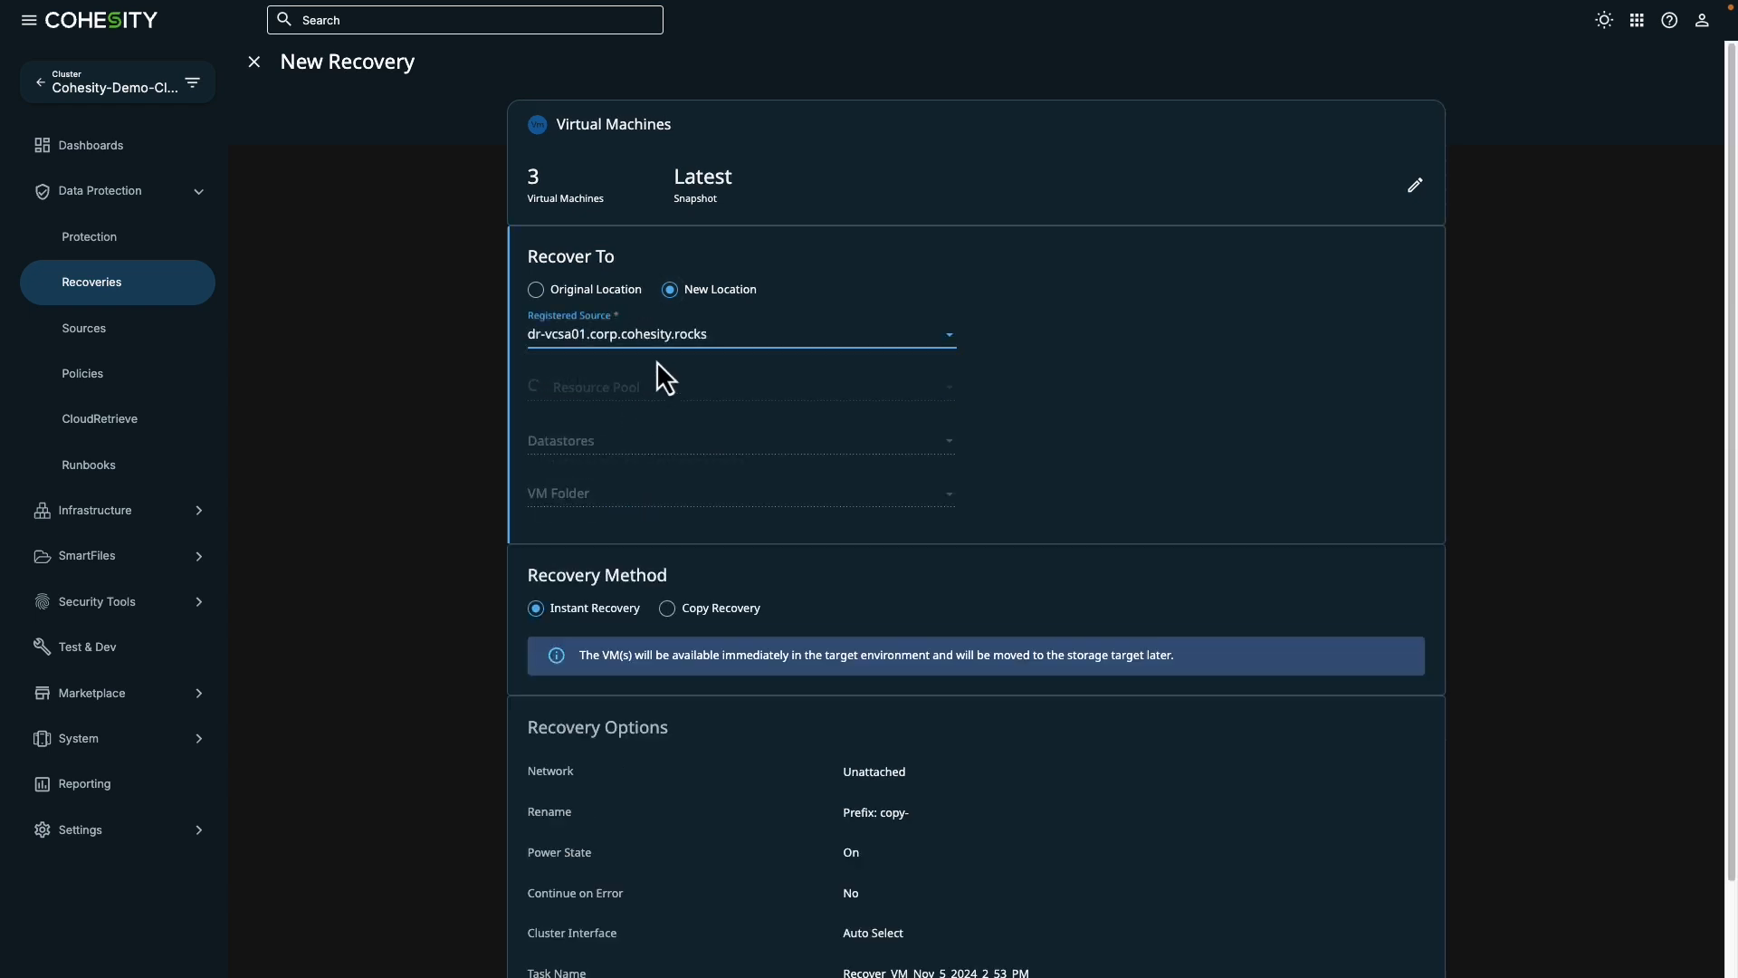
pyautogui.click(640, 389)
pyautogui.click(614, 447)
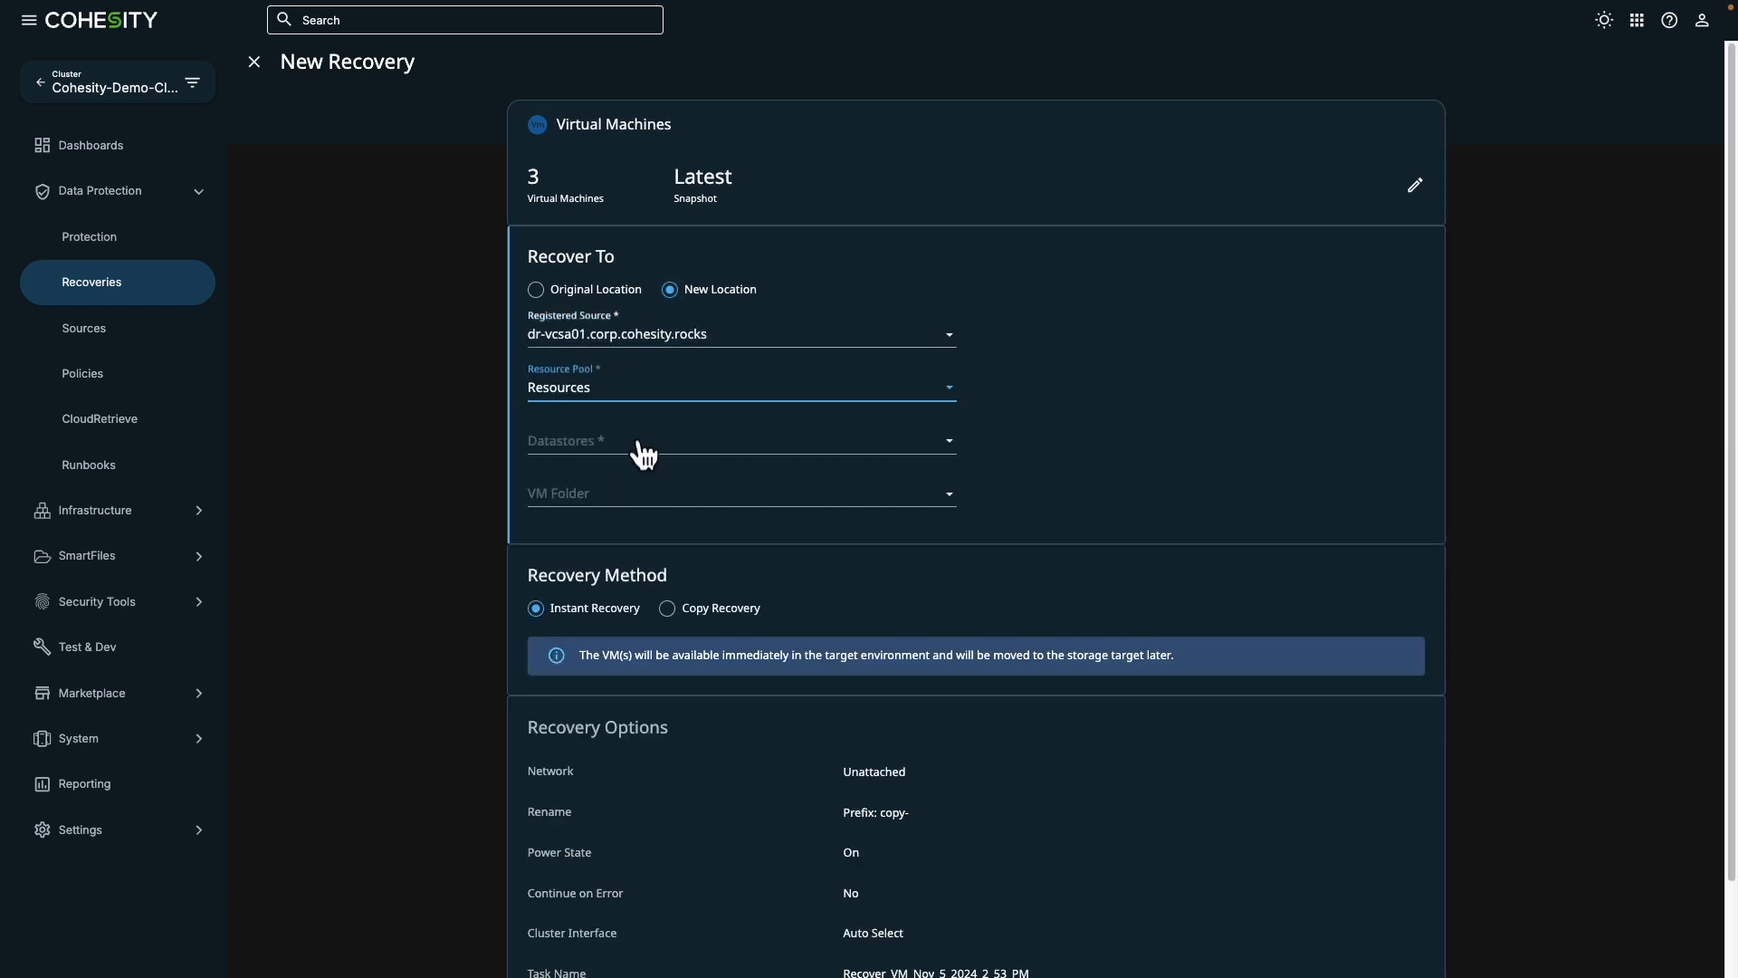
# - Choose datastore cohesity_int_3962908_1768 and the Stark_Industries VM folder as the recovery destination
pyautogui.click(640, 444)
pyautogui.click(905, 471)
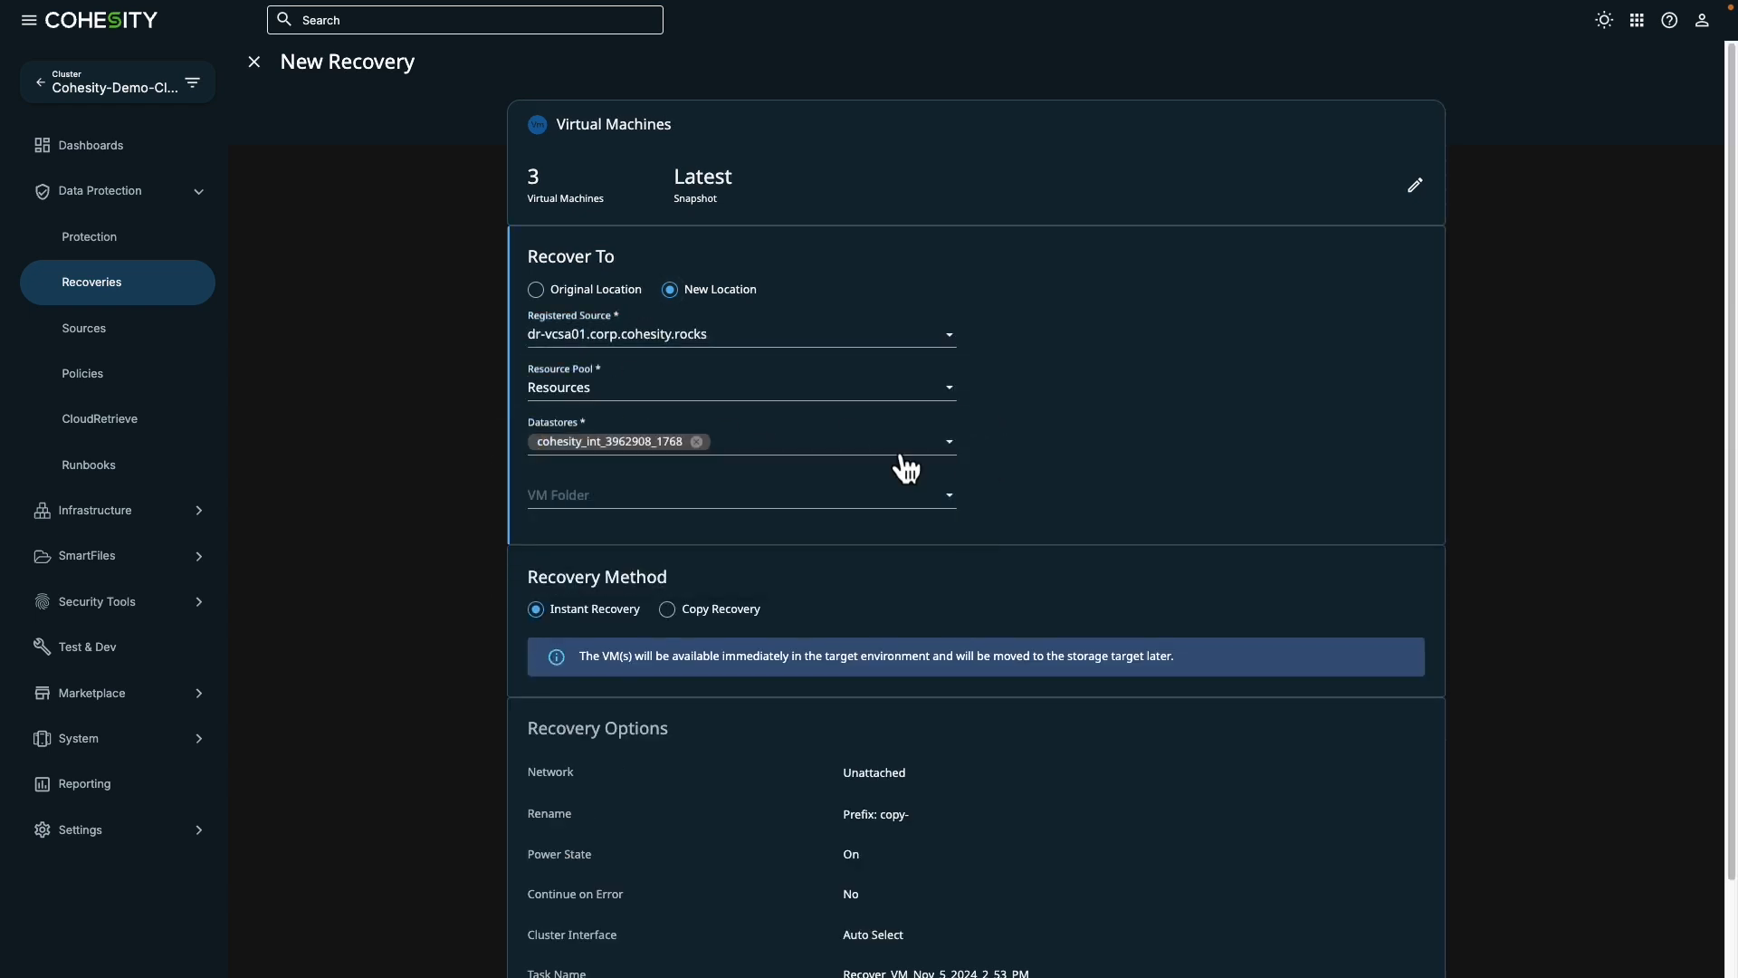
pyautogui.click(722, 497)
pyautogui.click(691, 671)
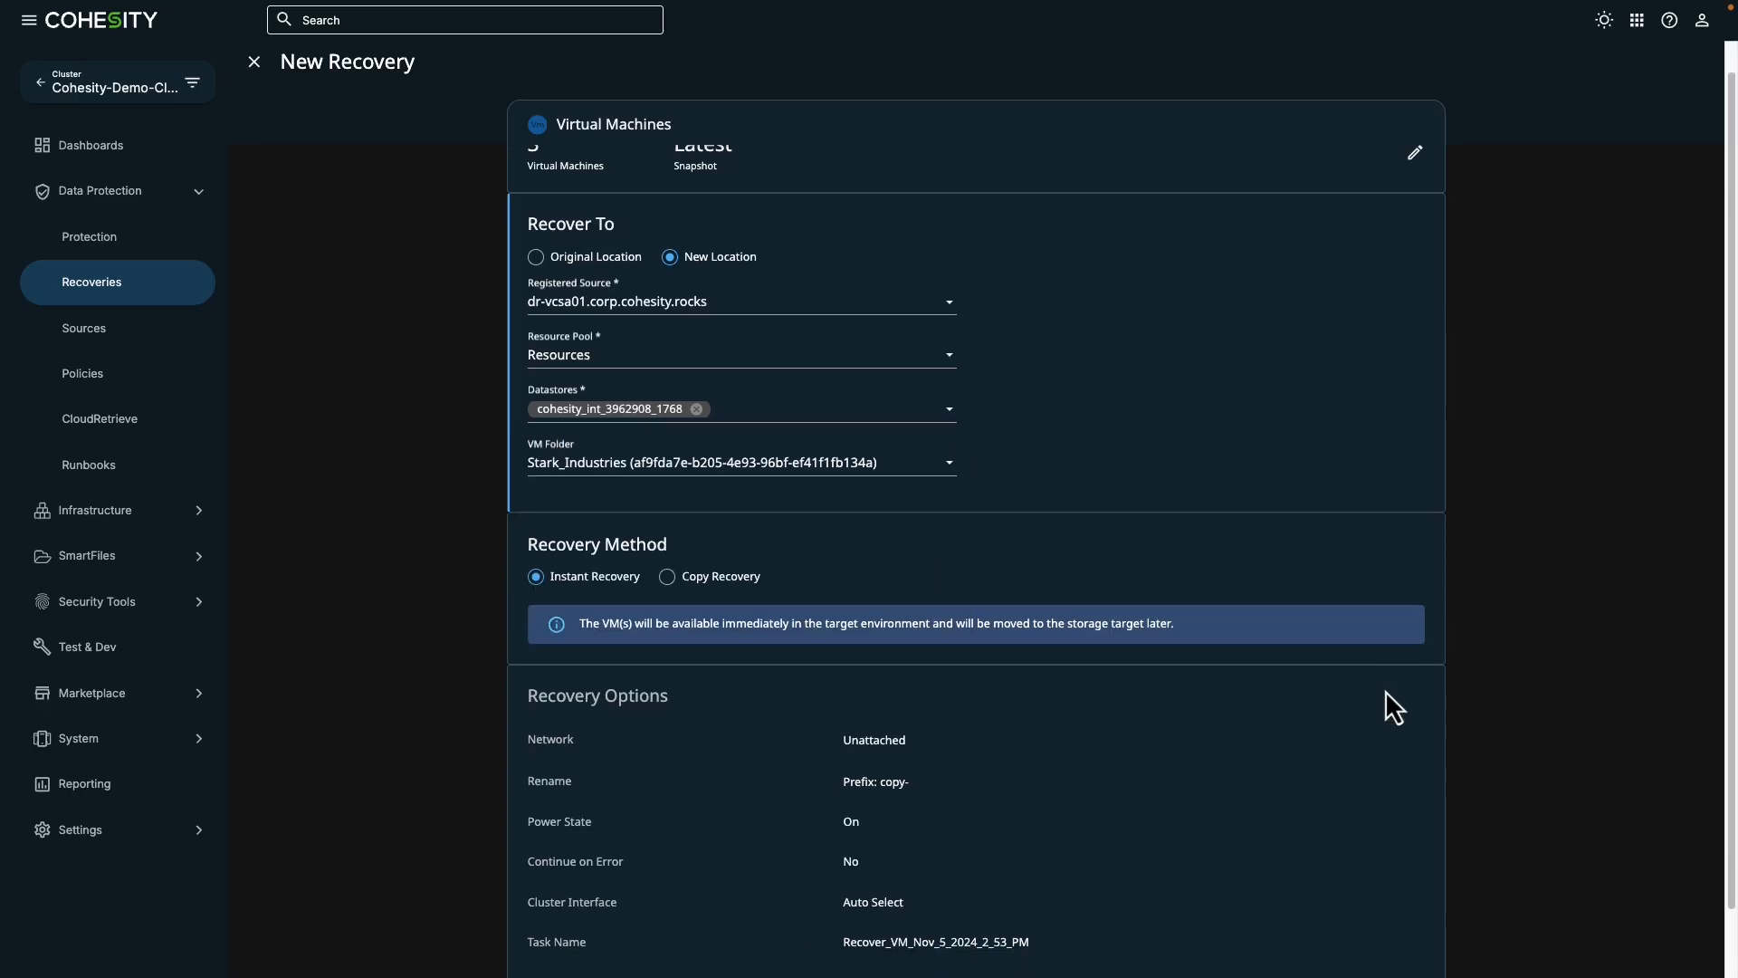
# - Set the rename prefix for the recovered VMs to "scj" in the recovery options
pyautogui.scroll(-1, 1386, 690)
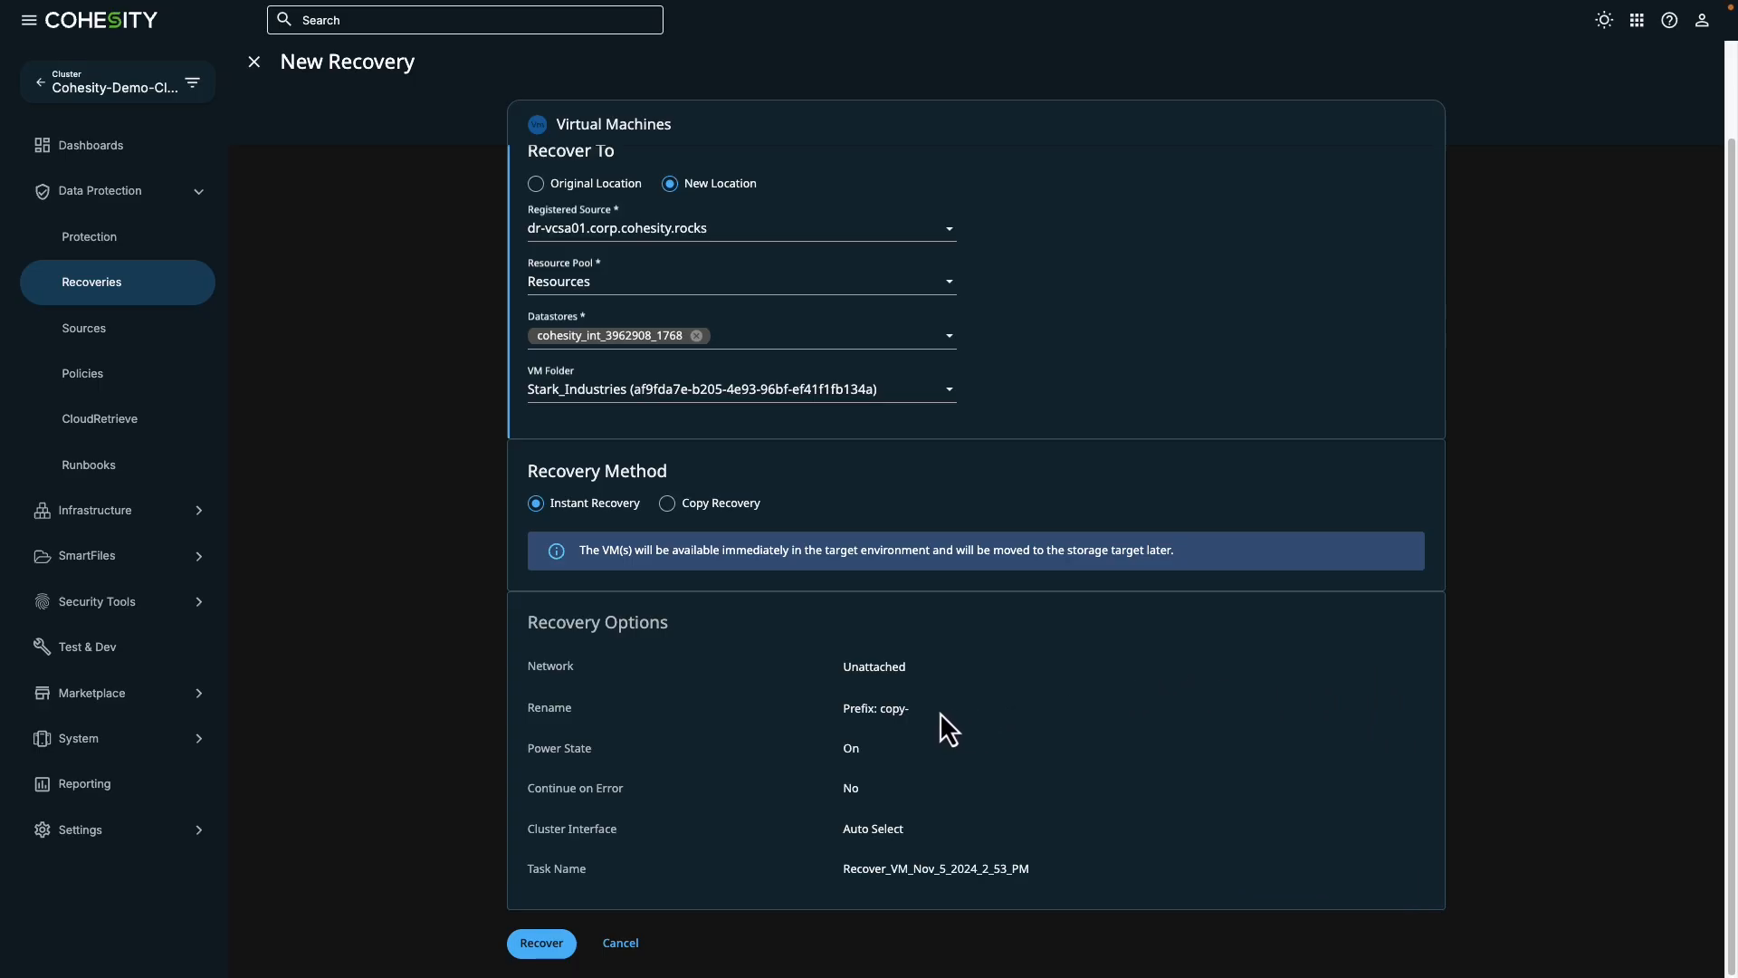
pyautogui.click(906, 711)
pyautogui.moveTo(903, 724); pyautogui.dragTo(826, 756)
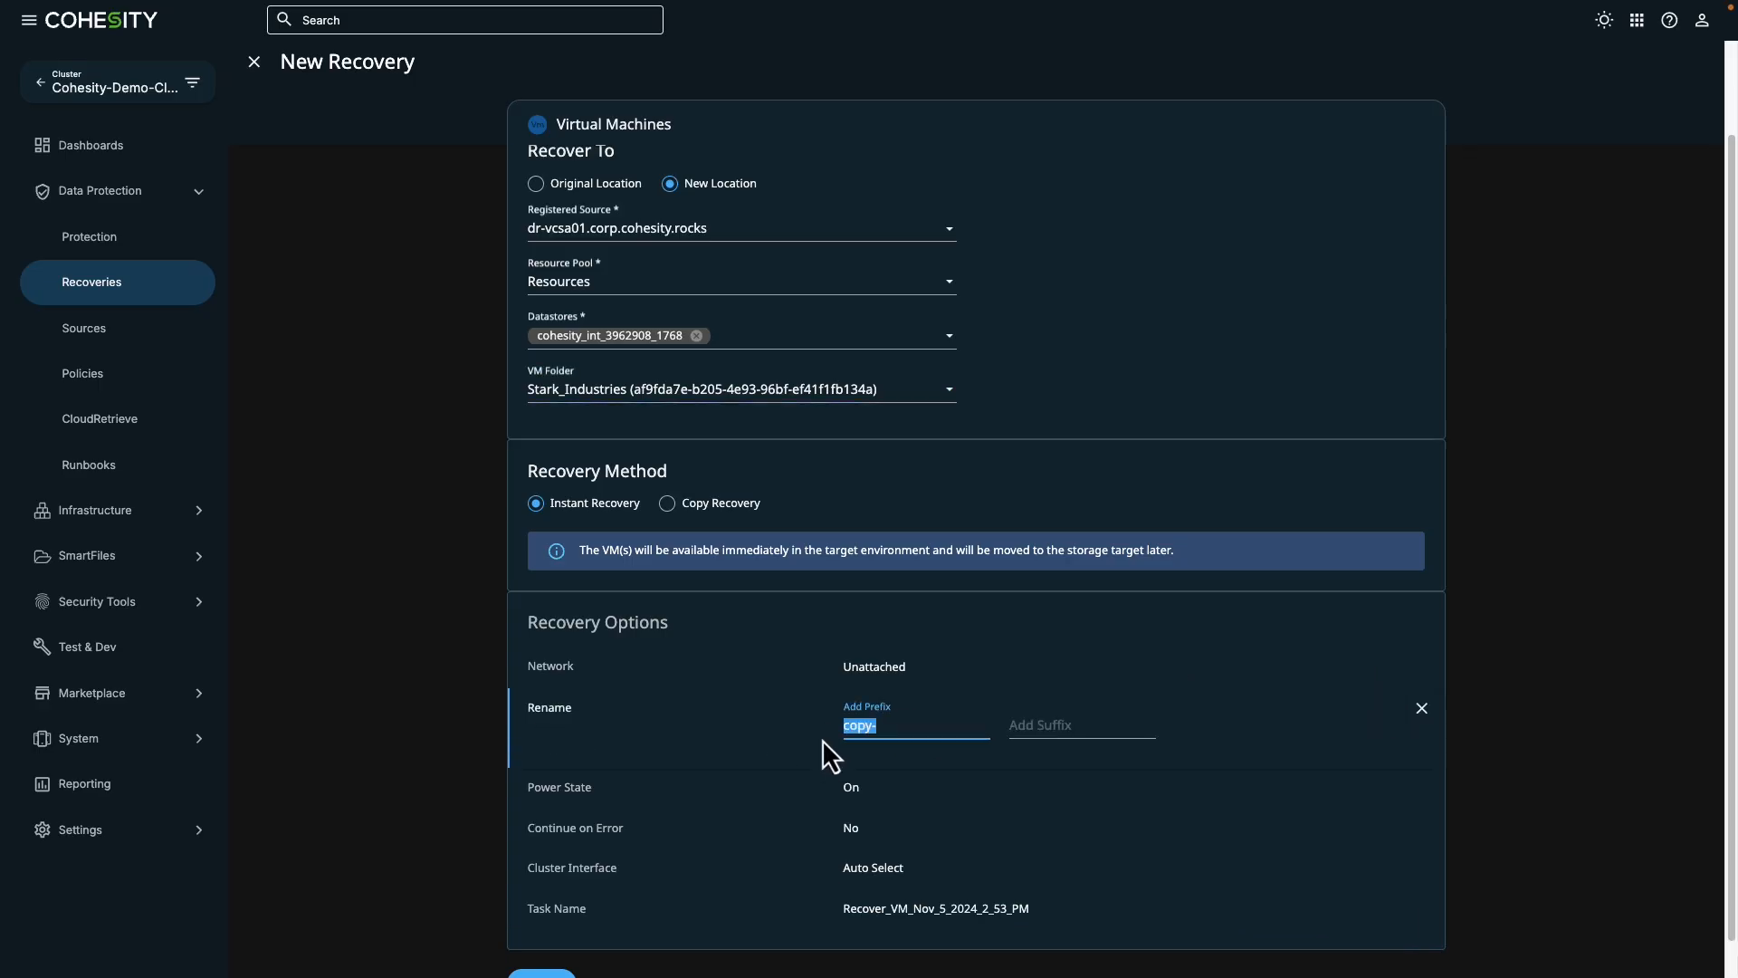
pyautogui.write('sj')
# - Rename the recovery task as SCJ-Cloud-Recovery
pyautogui.click(969, 908)
pyautogui.moveTo(1072, 928); pyautogui.dragTo(728, 886)
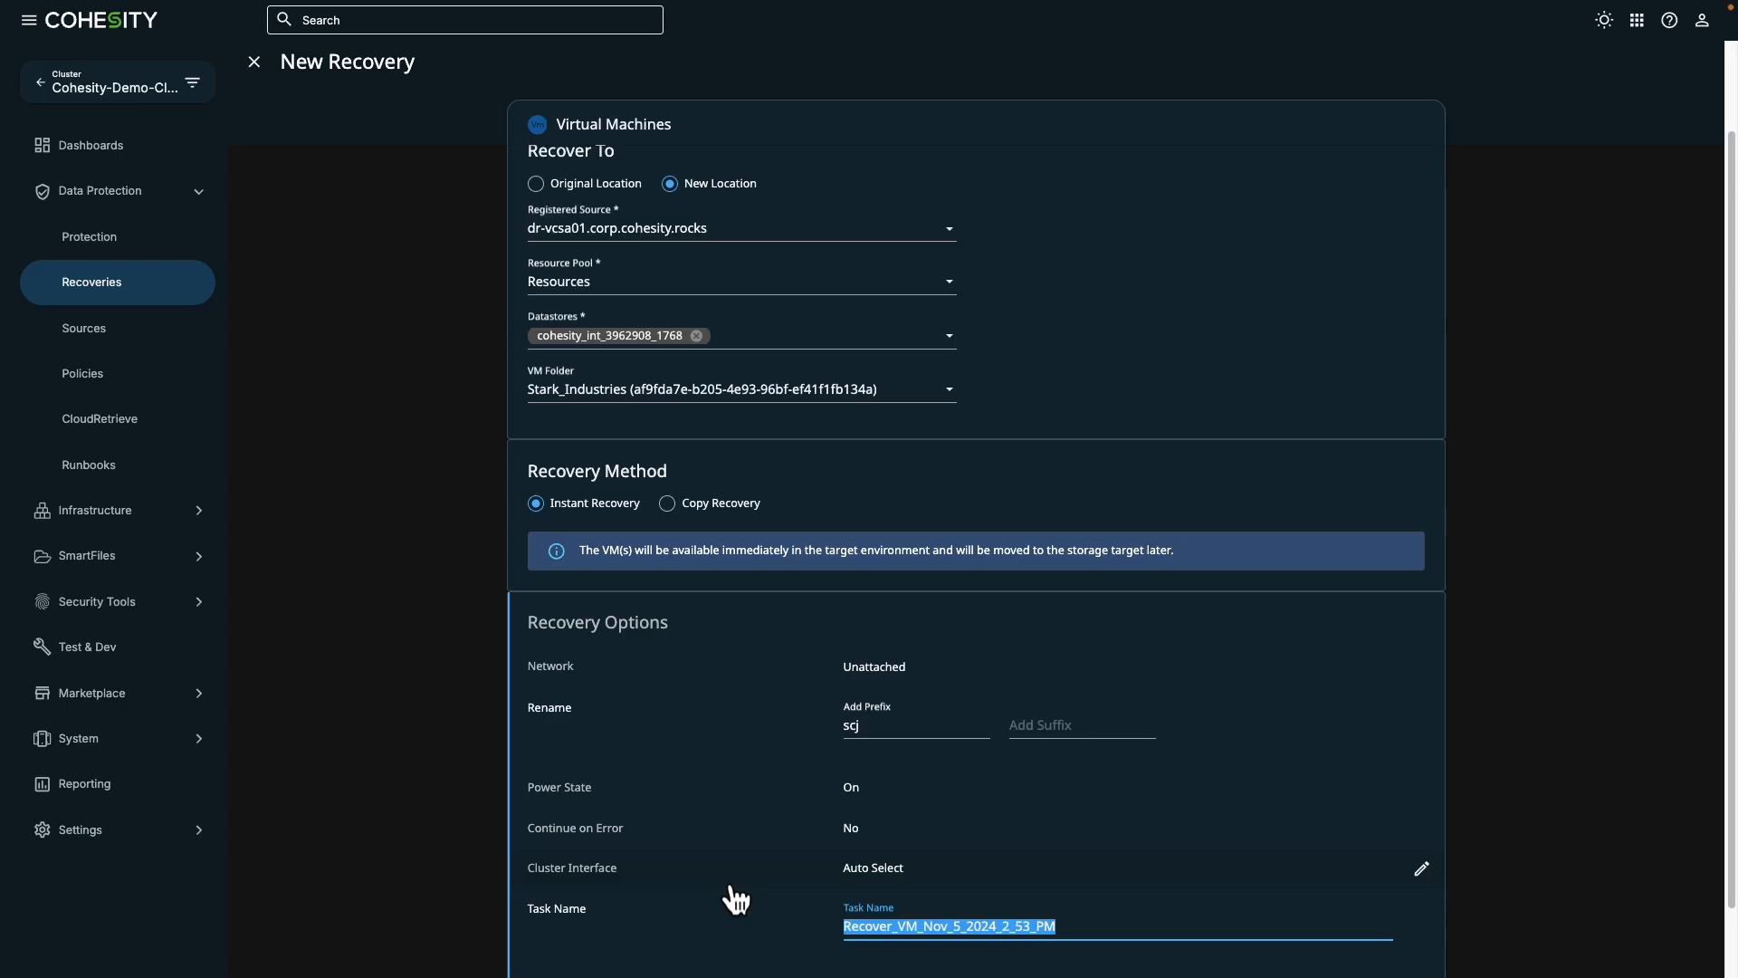
pyautogui.write('SCJ-Cloud')
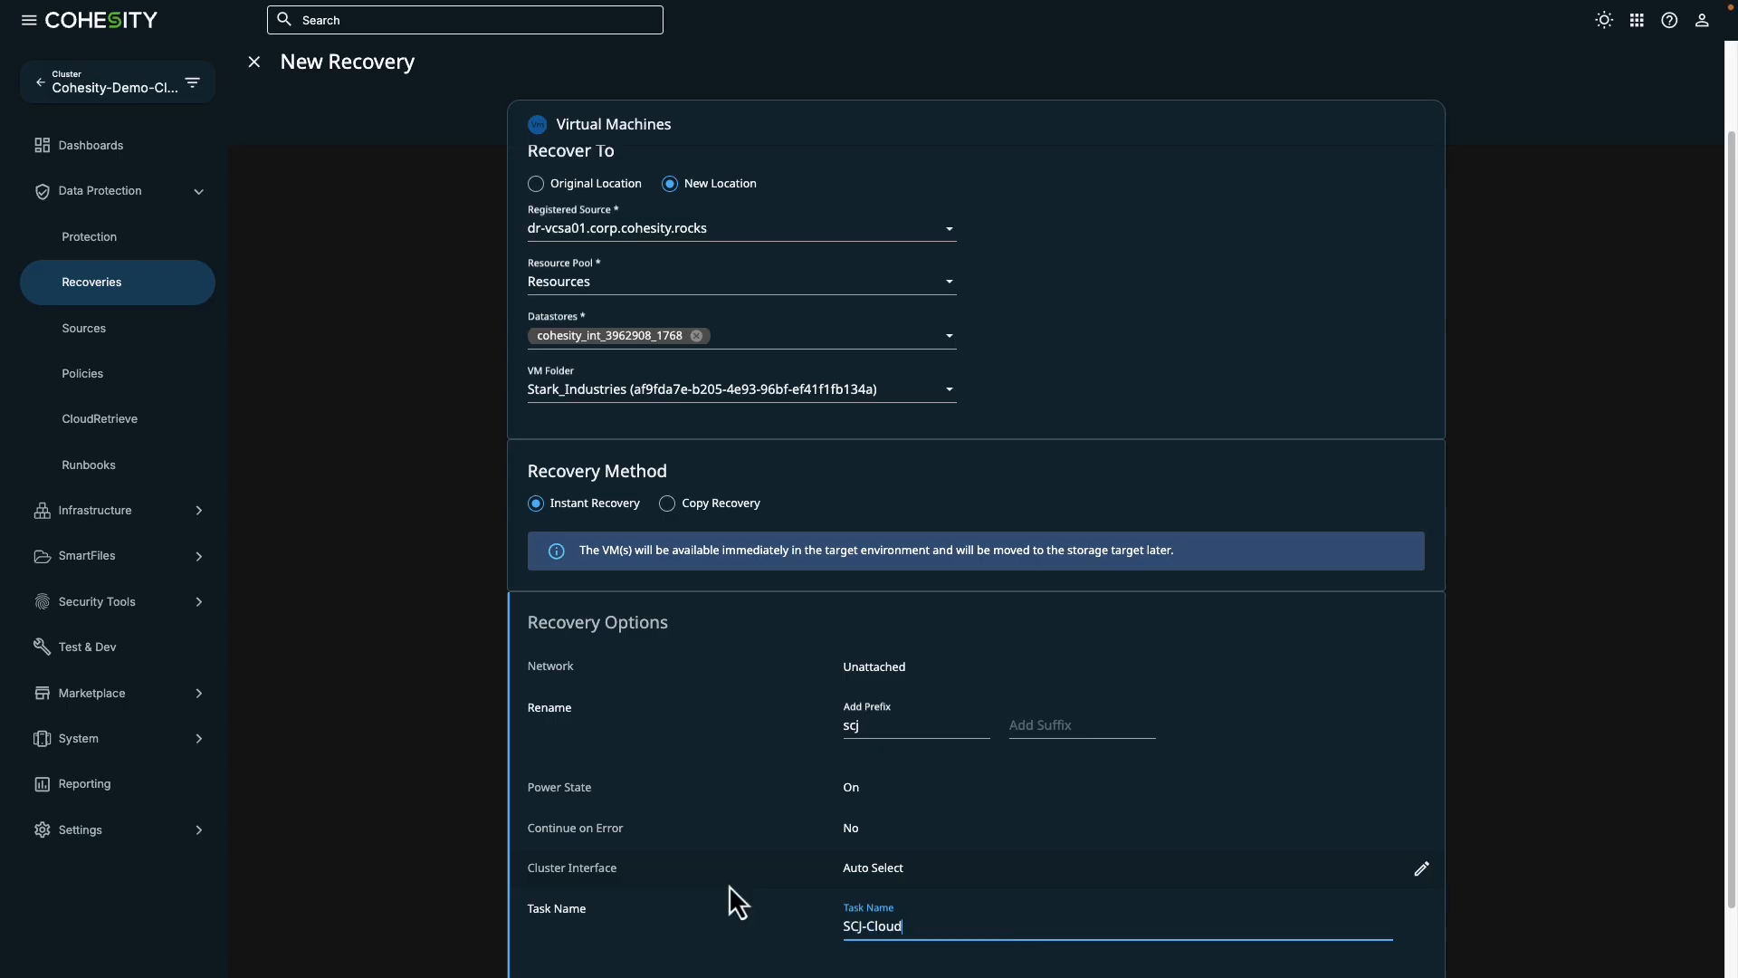
pyautogui.write('-Recovery')
# - Start the VM recovery and show the subtasks of the running recovery task
pyautogui.scroll(-1, 1234, 869)
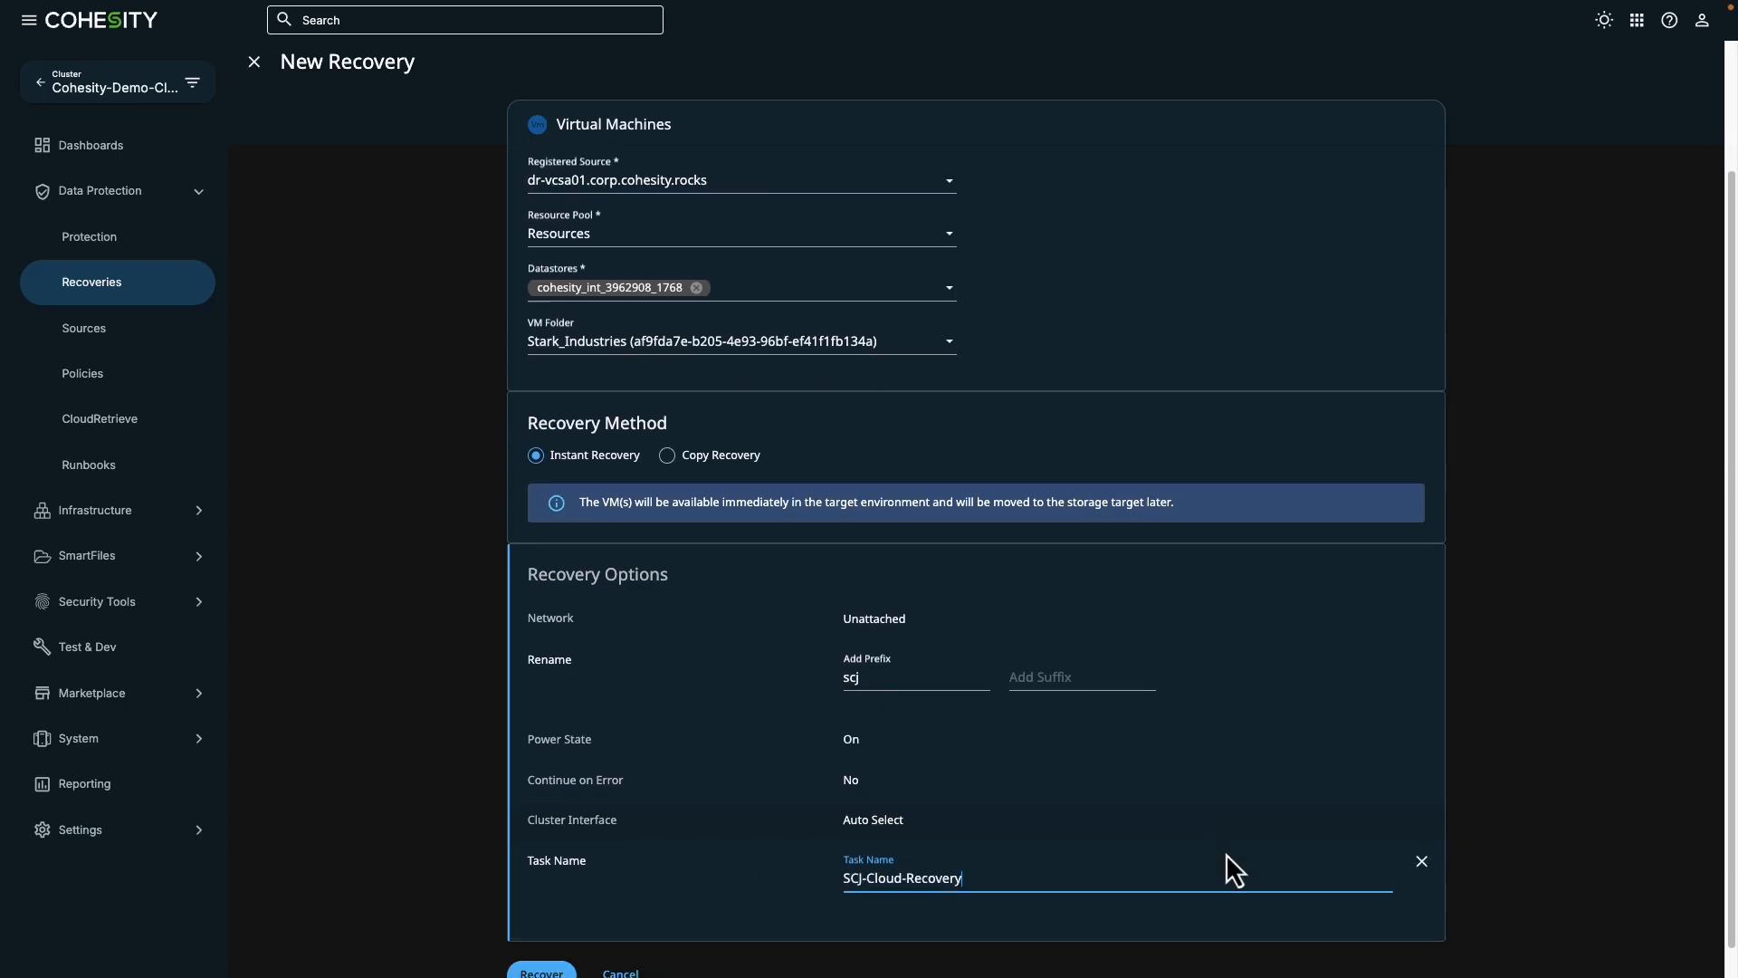
pyautogui.click(541, 942)
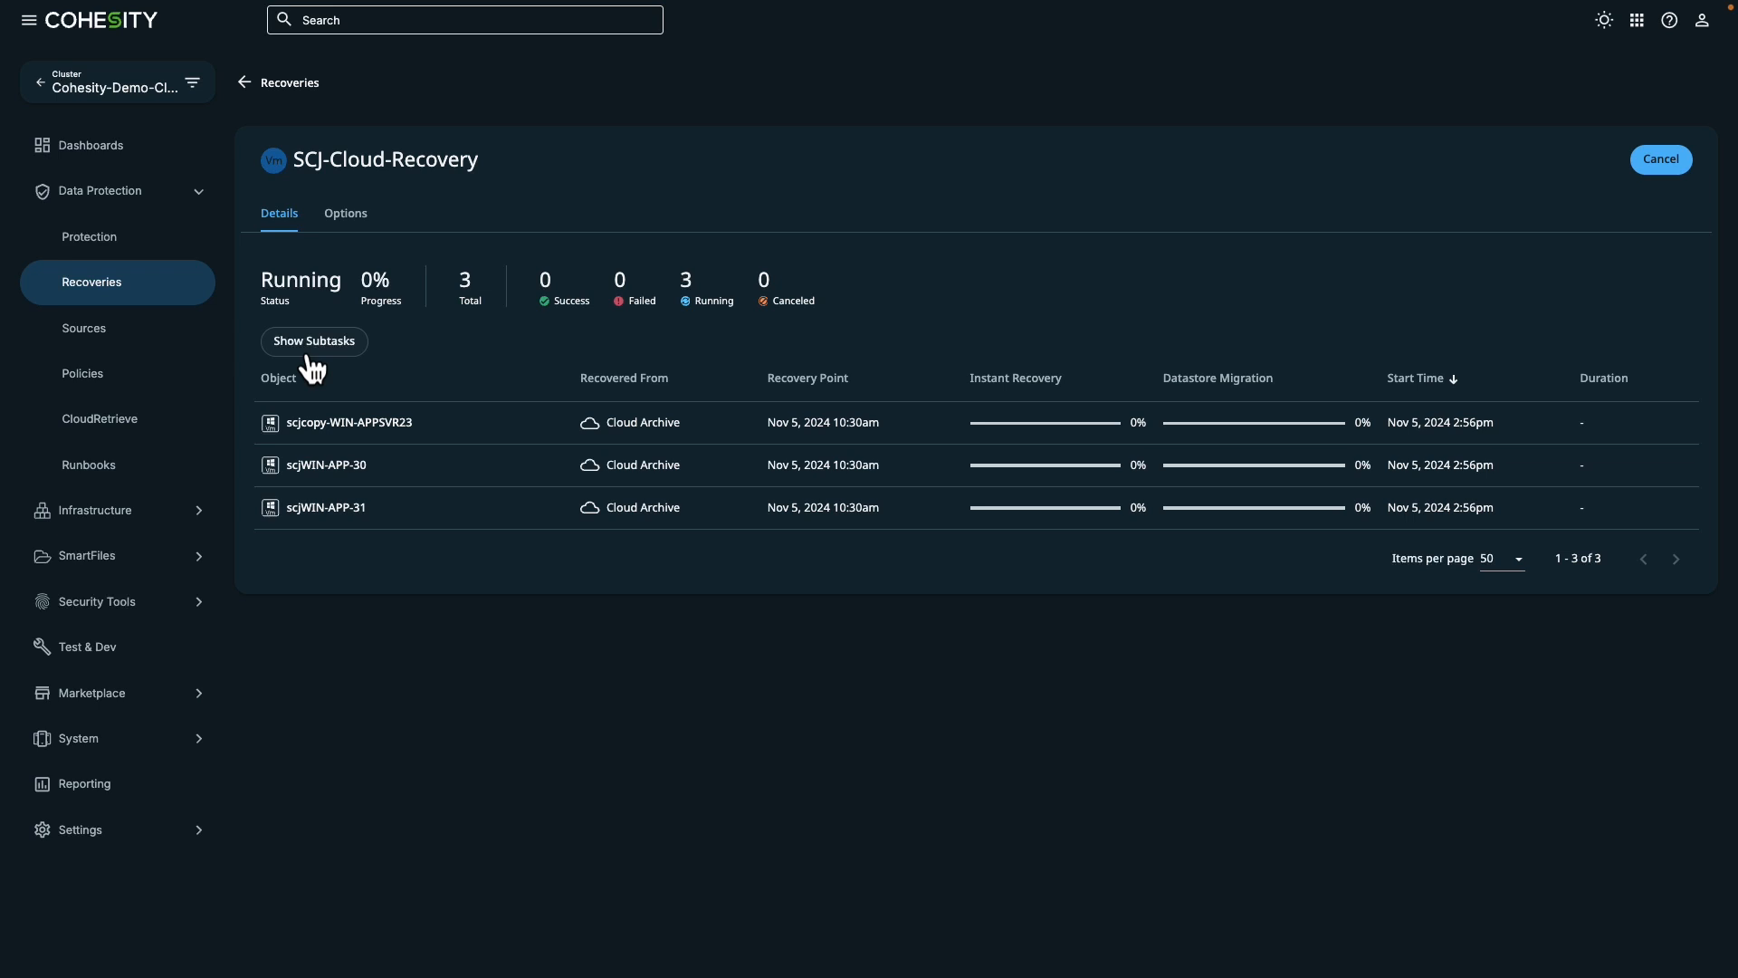
pyautogui.click(309, 353)
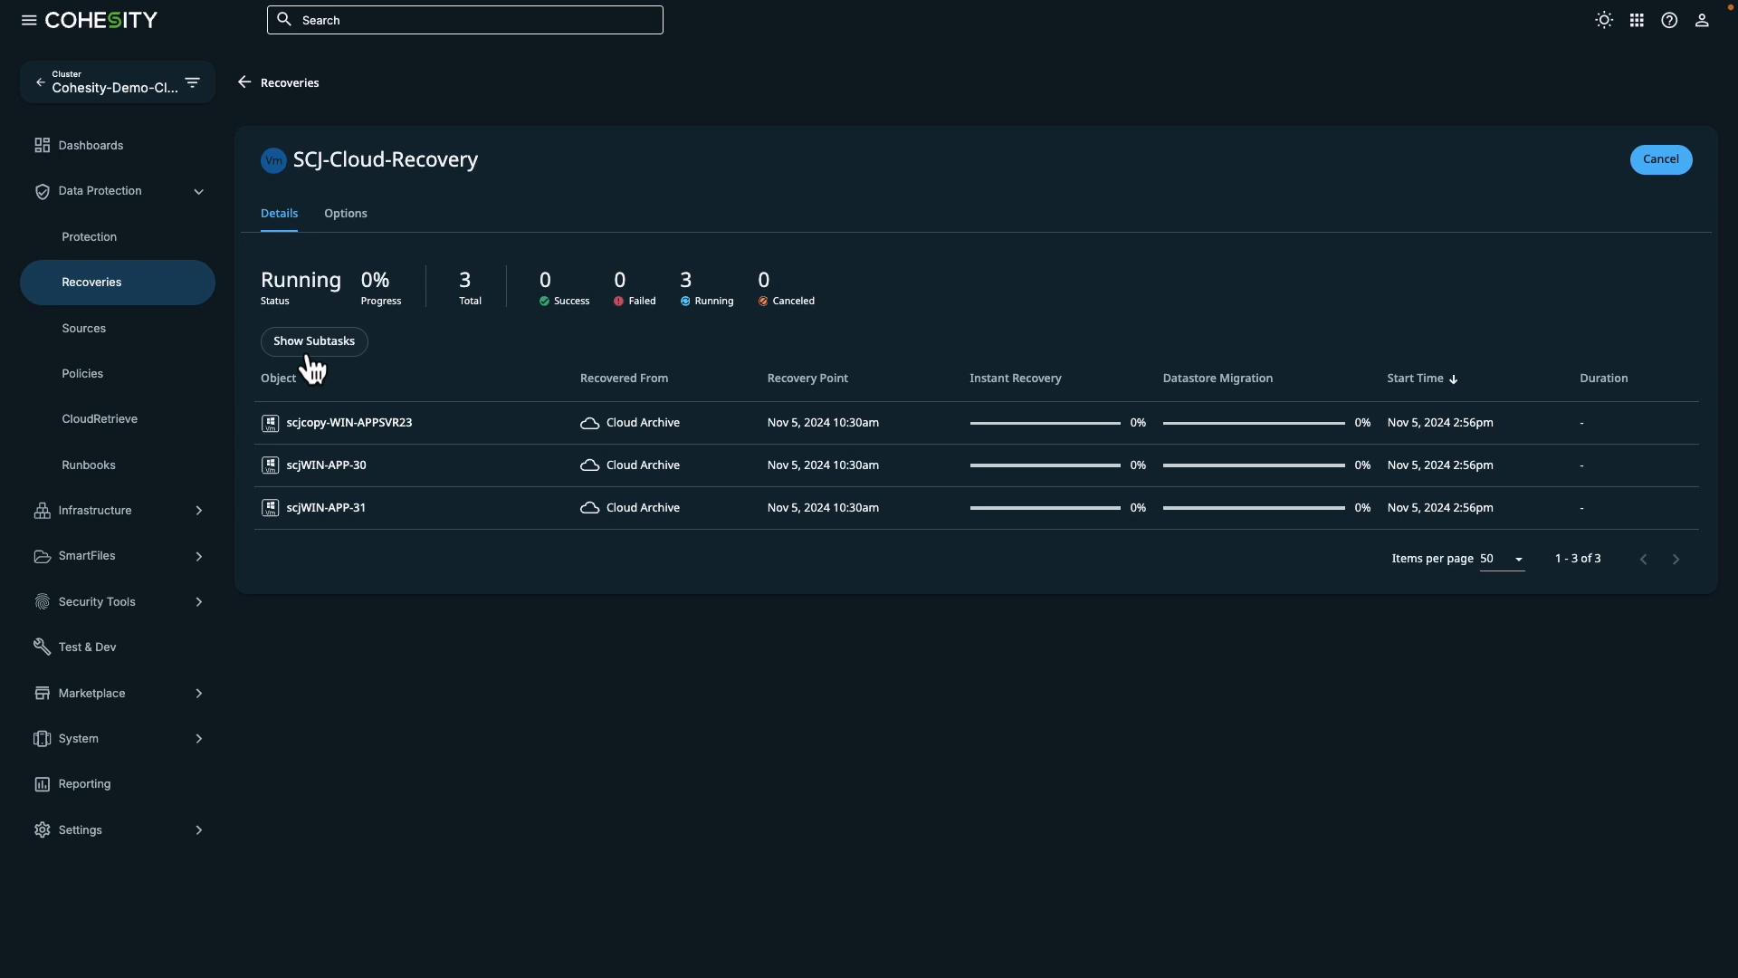